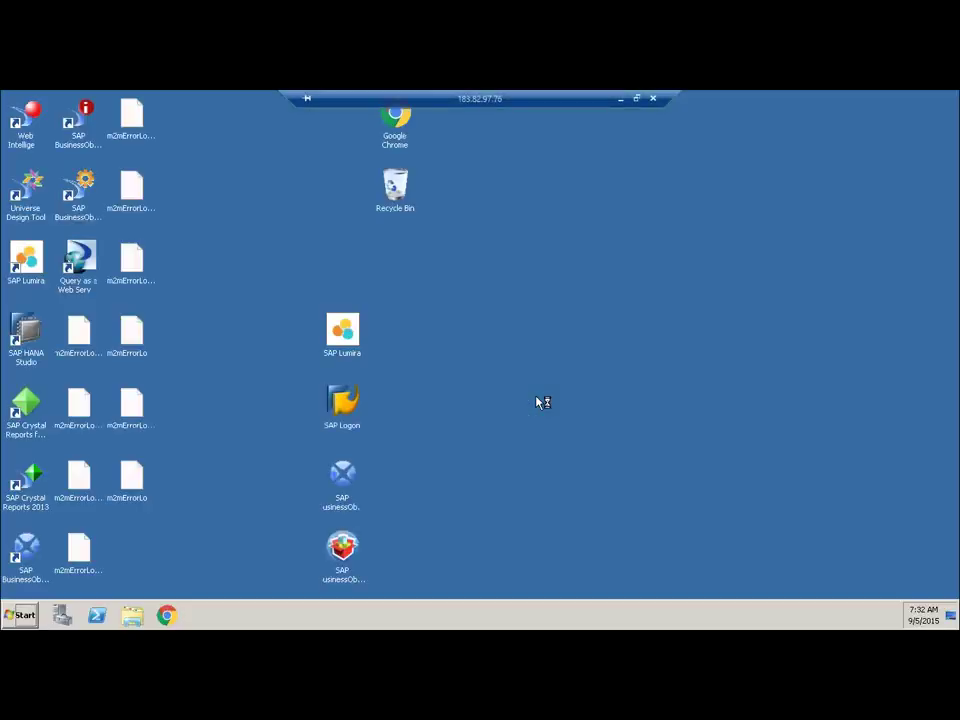
pyautogui.rightClick(604, 218)
pyautogui.click(624, 247)
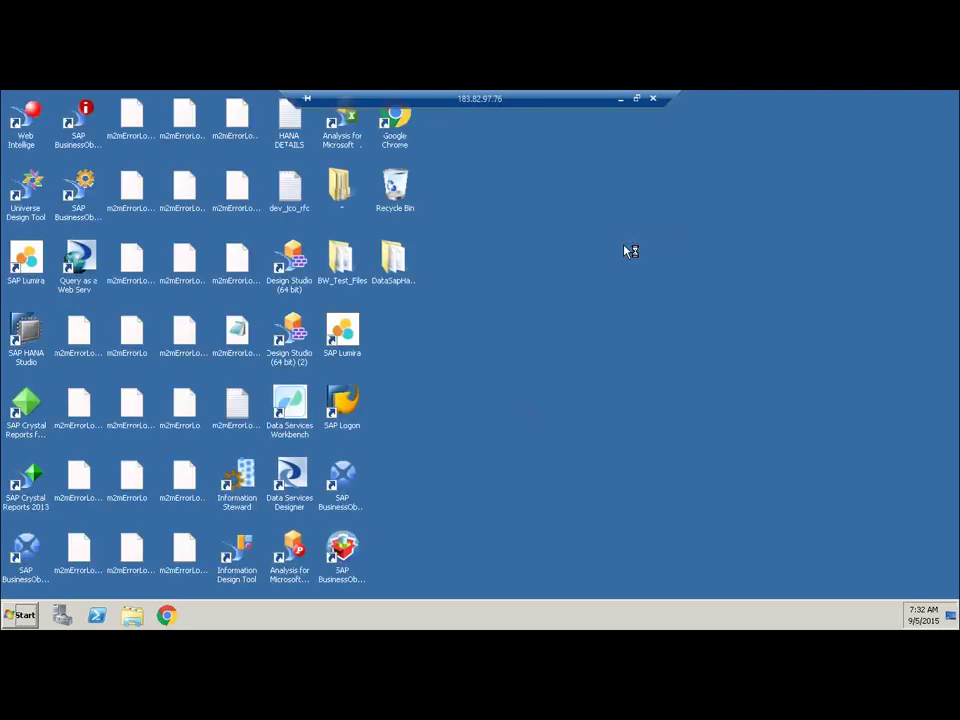
pyautogui.rightClick(624, 251)
pyautogui.click(643, 276)
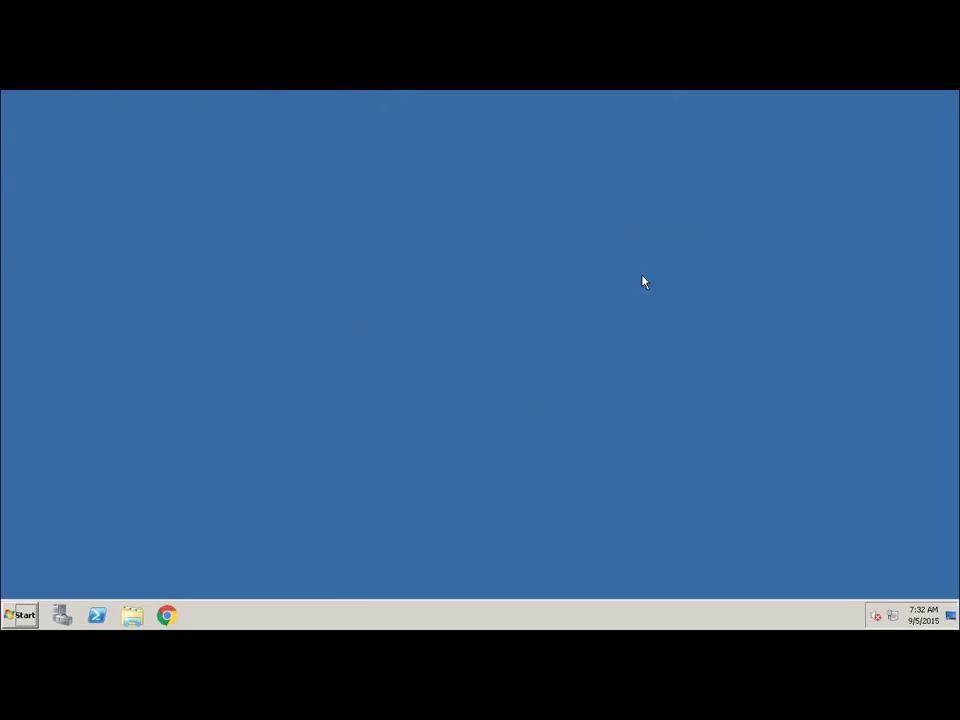
pyautogui.rightClick(580, 209)
pyautogui.click(598, 247)
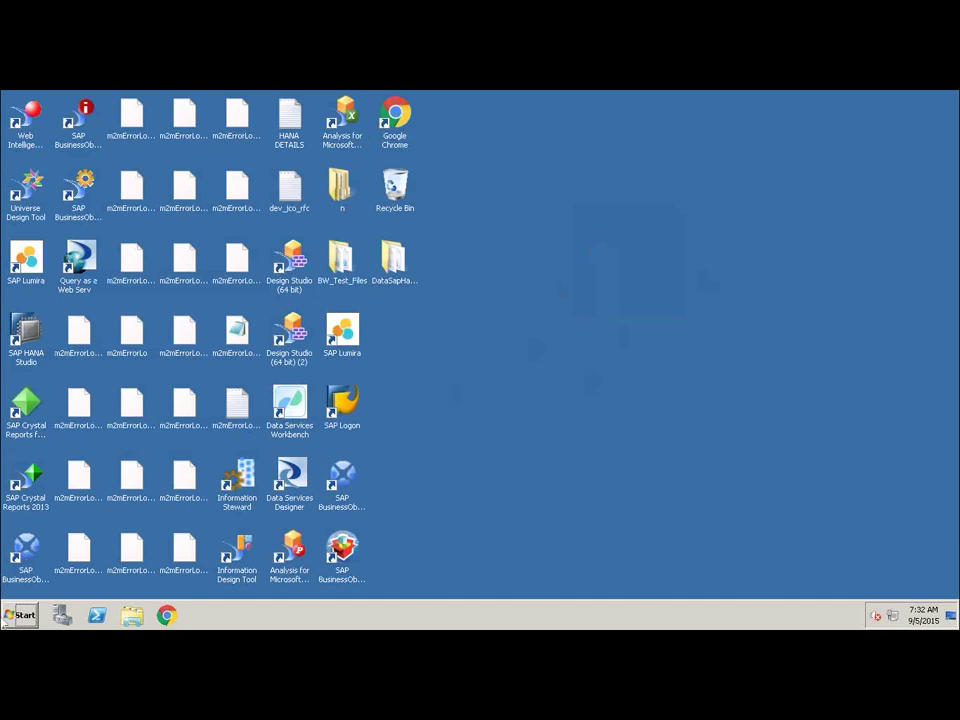
# Look through the SAP Data Services 4.2 and SAP Business Intelligence program groups among the installed programs, including BusinessObjects BI platform 4.
pyautogui.click(20, 614)
pyautogui.click(80, 562)
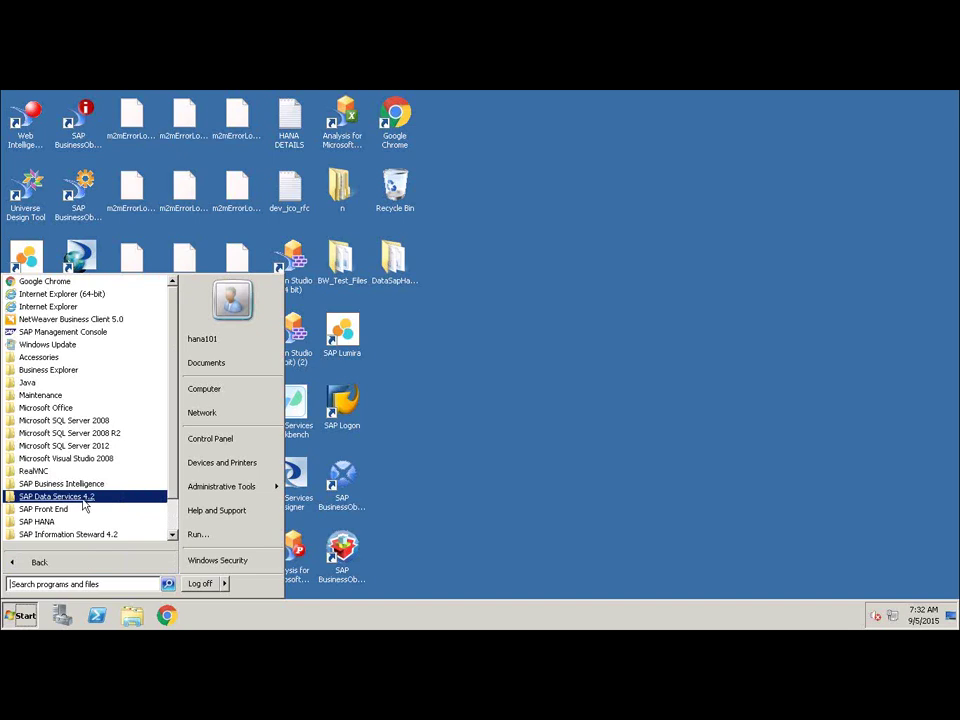
pyautogui.click(100, 498)
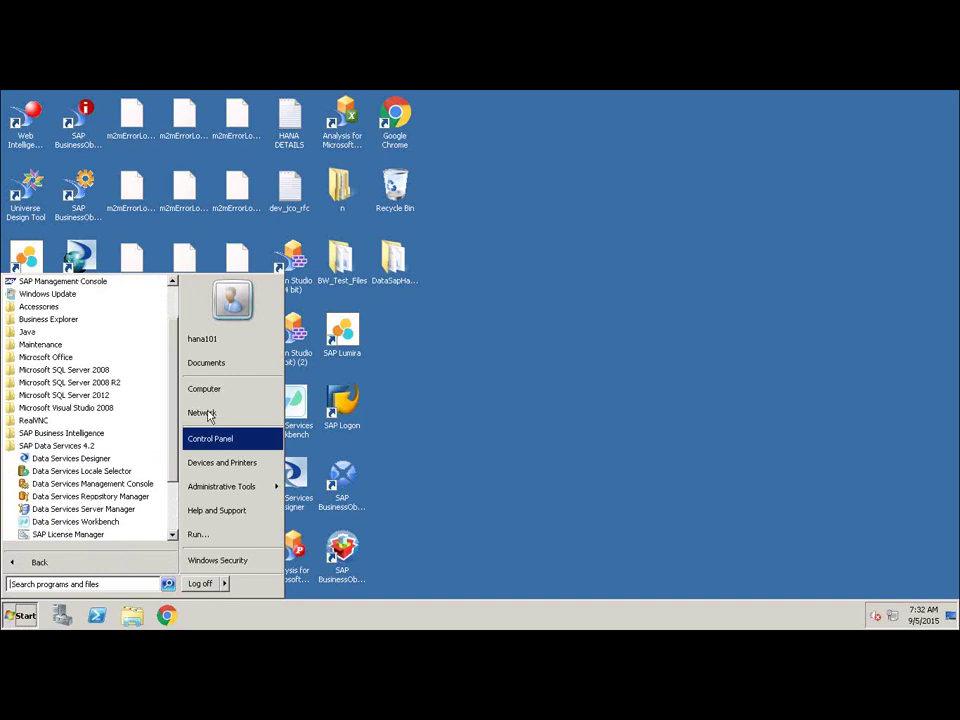
pyautogui.scroll(-2, 176, 455)
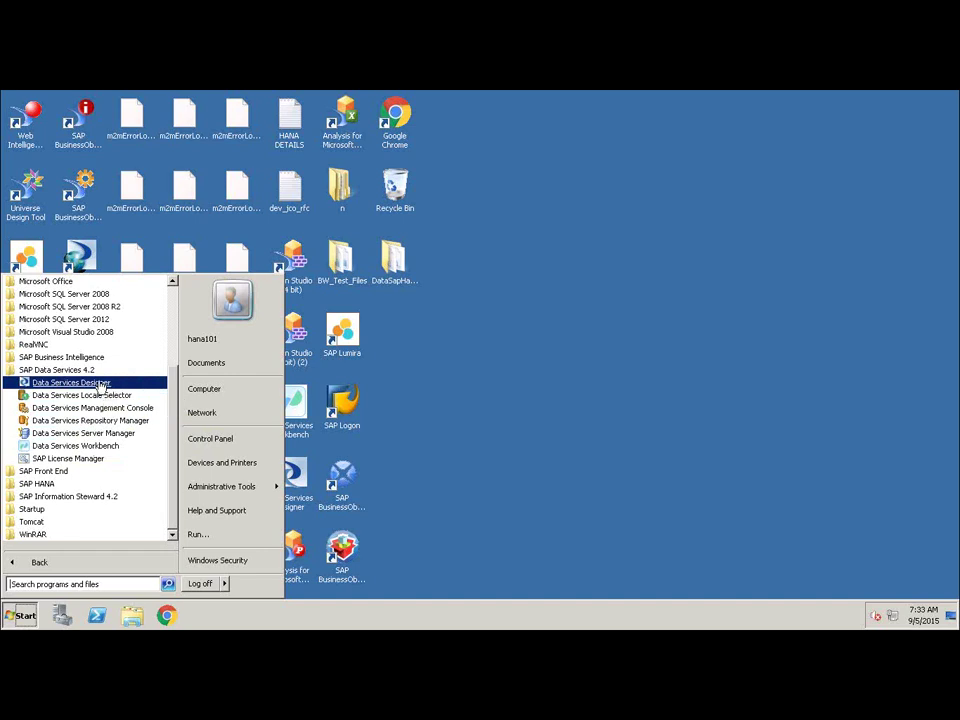
pyautogui.click(71, 371)
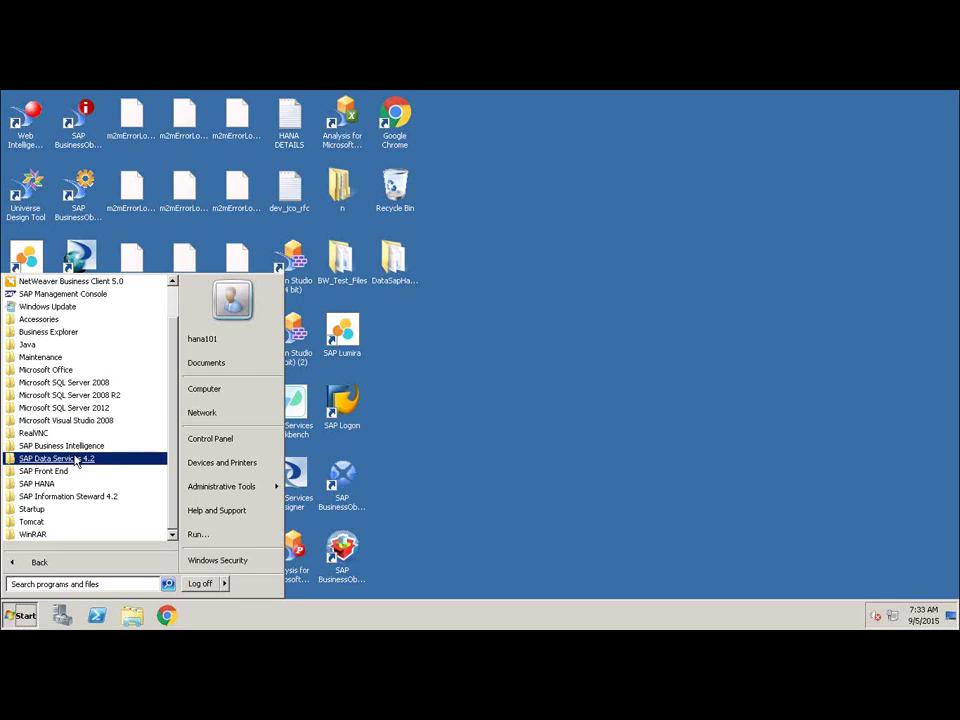
pyautogui.click(70, 445)
pyautogui.click(70, 446)
pyautogui.click(69, 447)
pyautogui.click(70, 458)
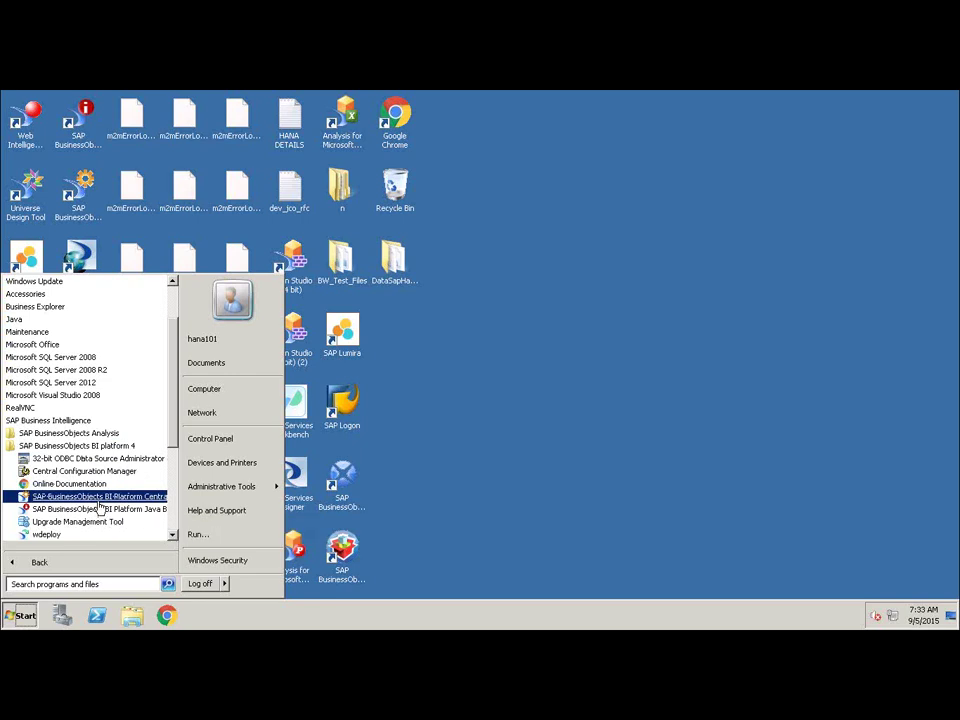
pyautogui.click(501, 392)
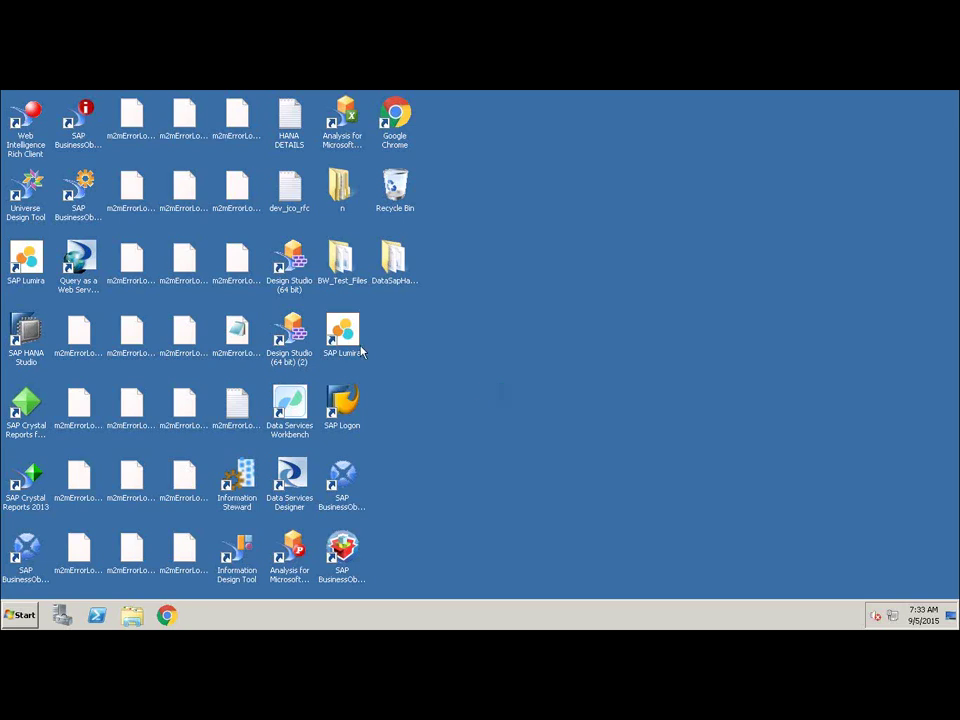
# Open the SAP BusinessObjects Central Management Console and try to log on as hanauser with the account password.
pyautogui.click(78, 195)
pyautogui.doubleClick(78, 200)
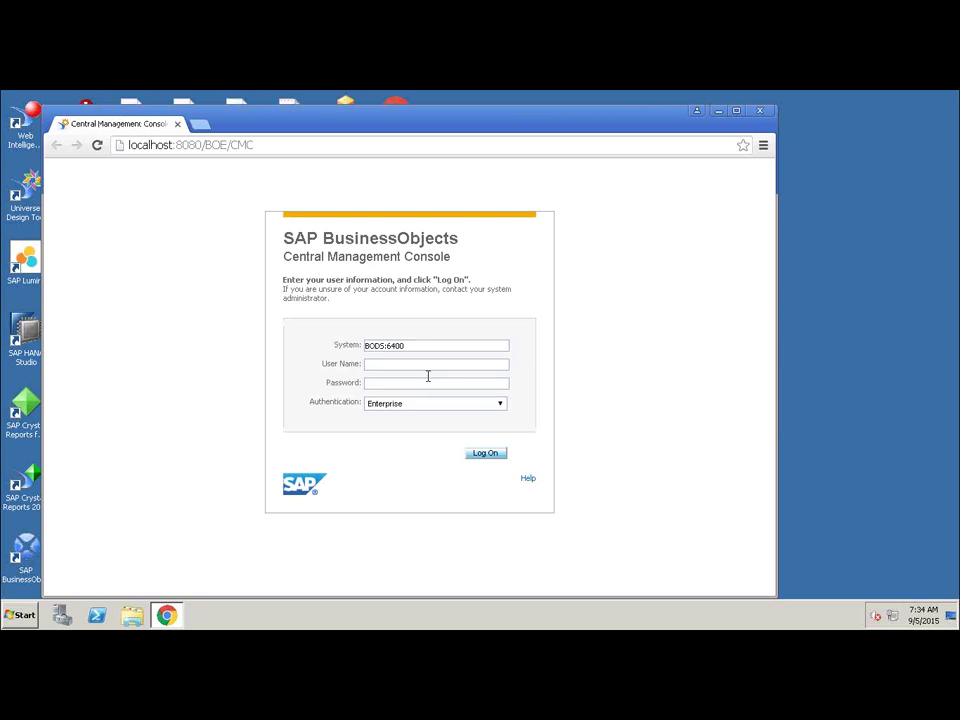
pyautogui.click(426, 365)
pyautogui.write('hne')
pyautogui.press('BackSpace')
pyautogui.press('BackSpace')
pyautogui.press('BackSpace')
pyautogui.click(426, 366)
pyautogui.press('Down')
pyautogui.press('Return')
pyautogui.click(410, 382)
pyautogui.write('•••••••••••')
pyautogui.press('Return')
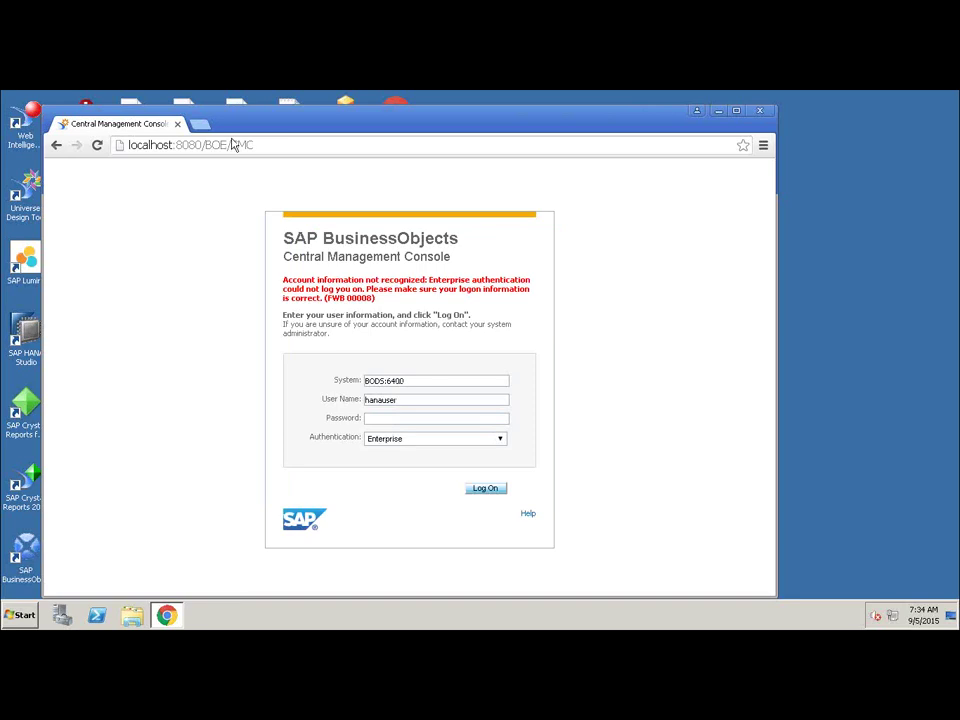
# Check the BO logon details in the HANA DETAILS text file on the desktop, and close the file.
pyautogui.moveTo(416, 224); pyautogui.dragTo(411, 223)
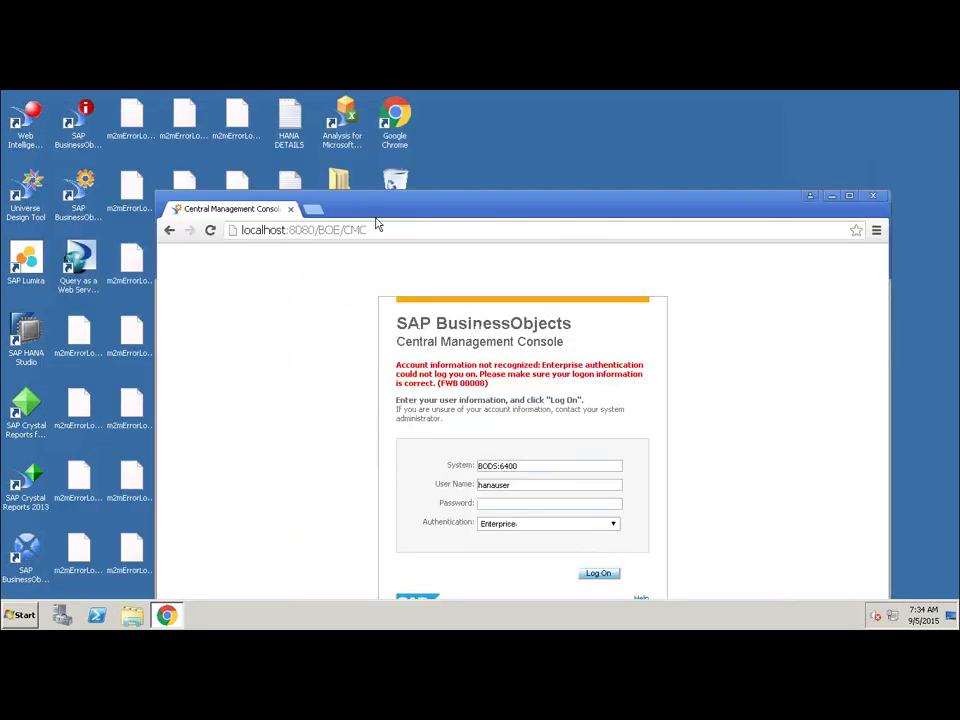
pyautogui.doubleClick(300, 143)
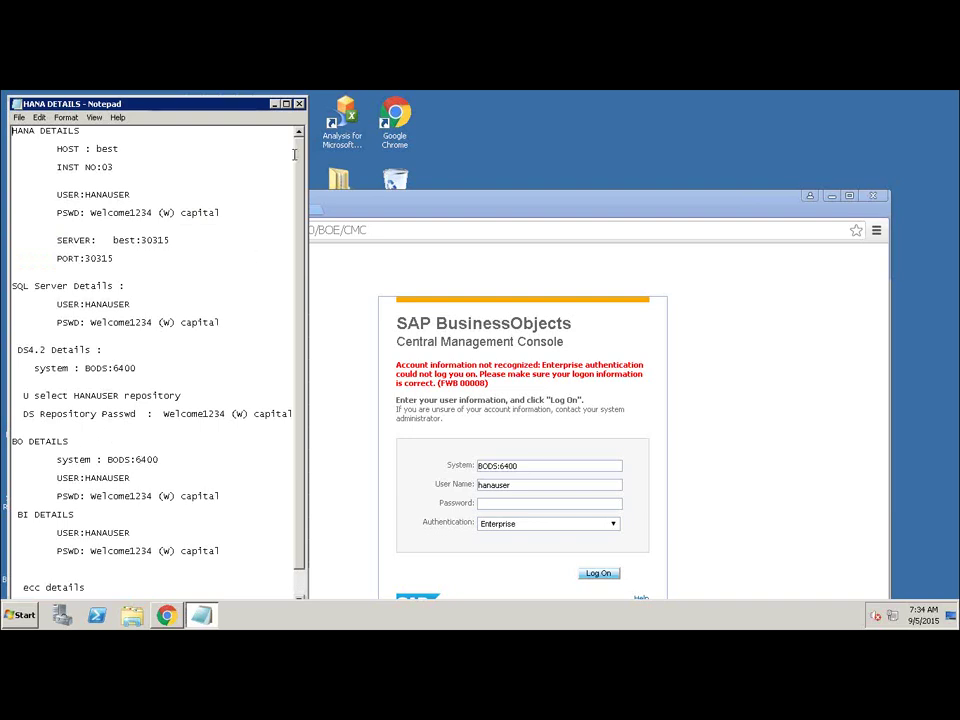
pyautogui.click(298, 103)
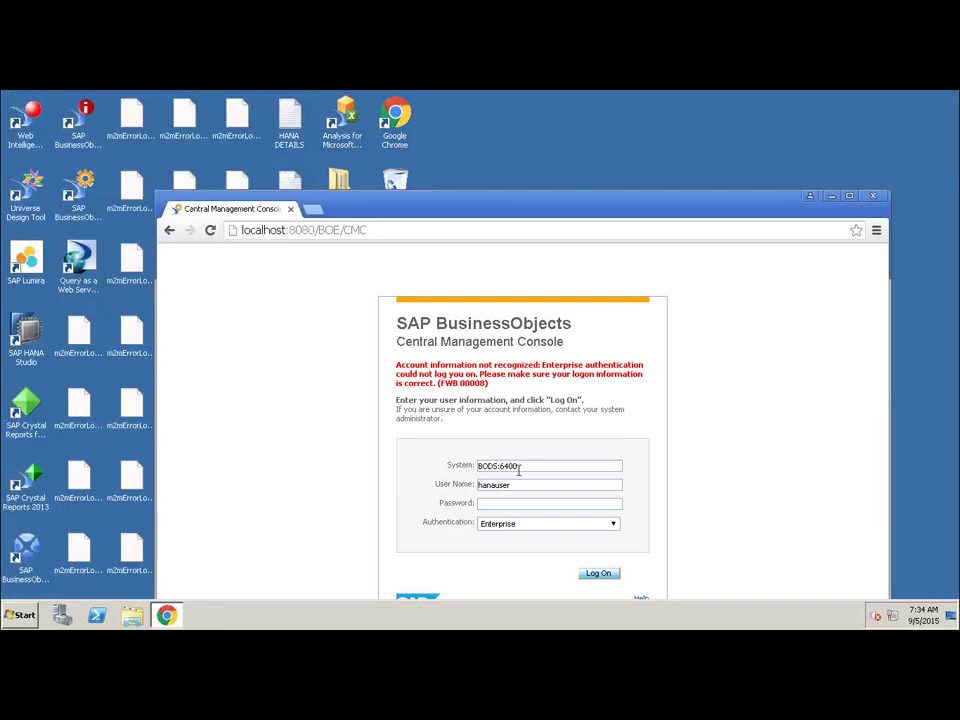
# Log on to the Central Management Console with the account password, decline saving it in the browser, and maximize the window.
pyautogui.write('•••••••••••')
pyautogui.press('Return')
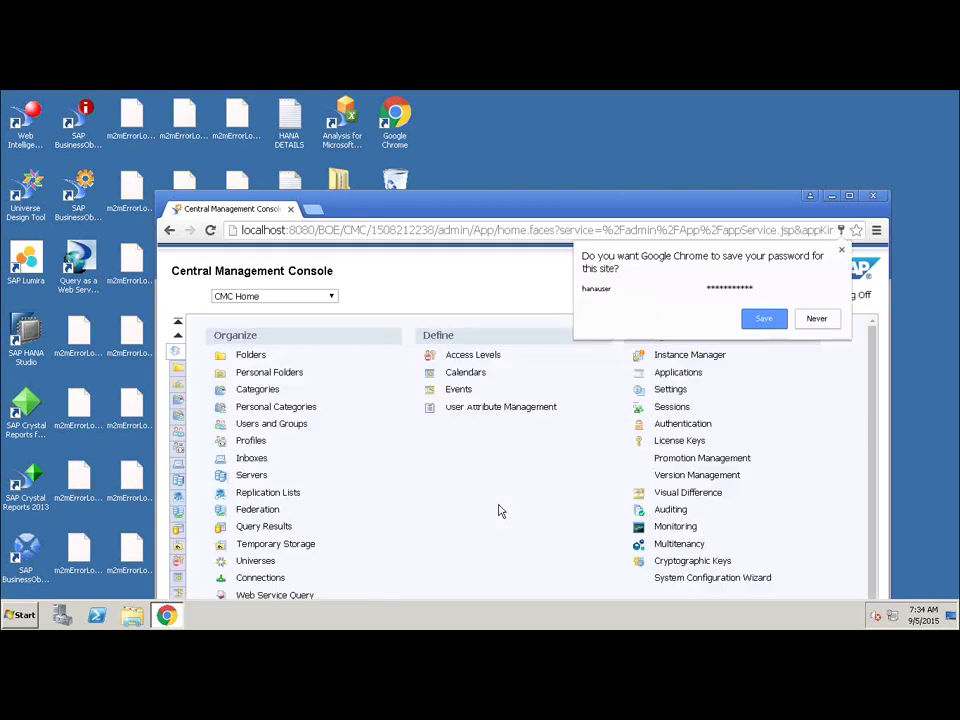
pyautogui.click(822, 322)
pyautogui.click(849, 196)
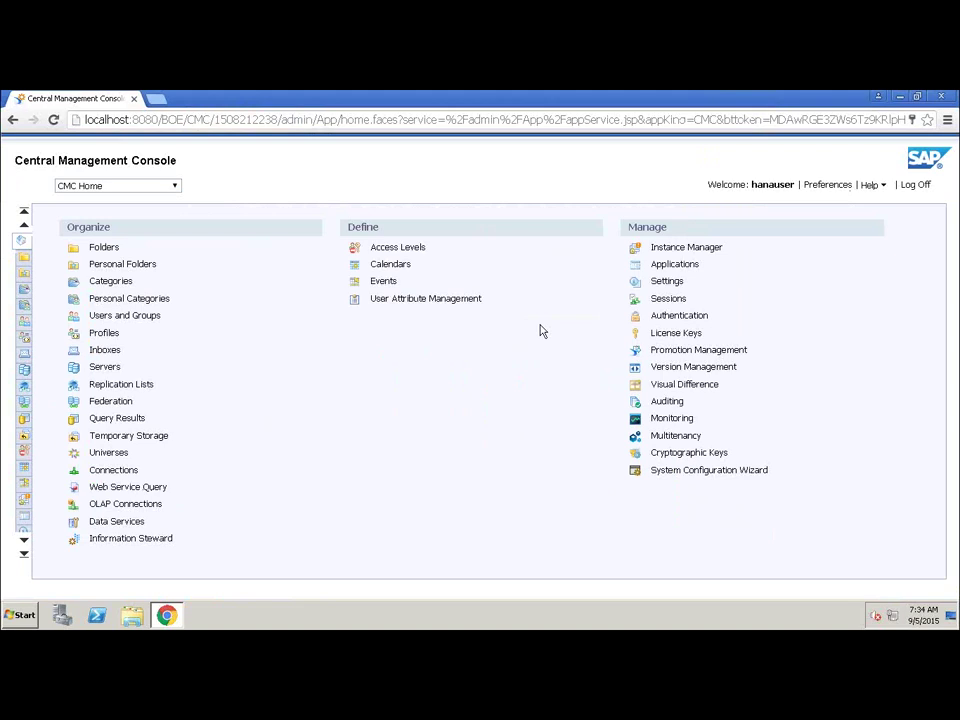
# View the repositories registered under Data Services in the Central Management Console, and return to CMC Home.
pyautogui.click(634, 473)
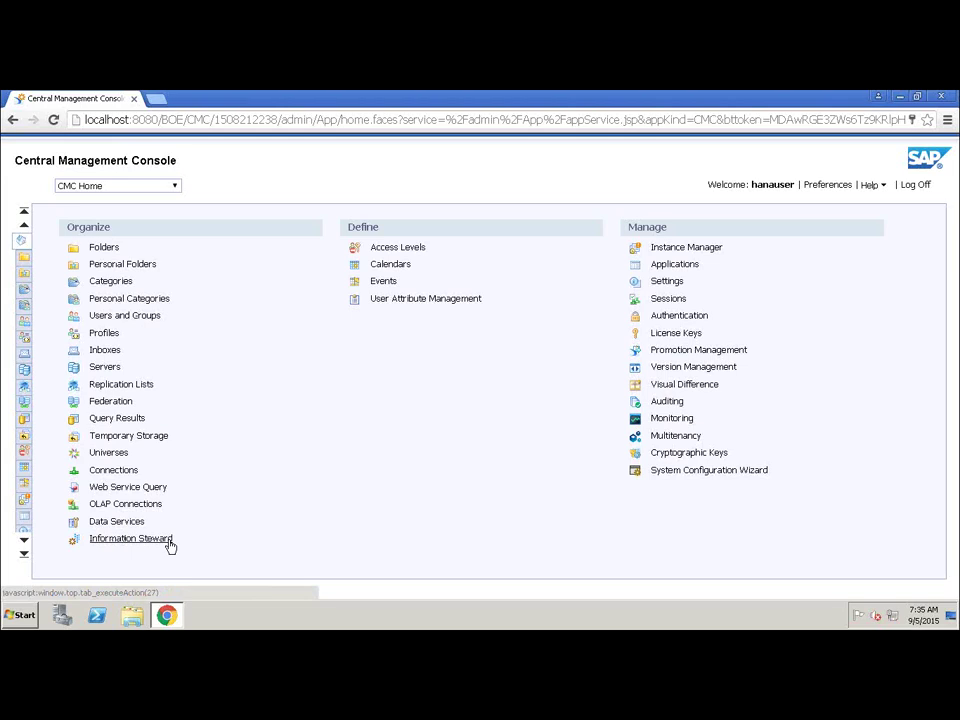
pyautogui.click(134, 524)
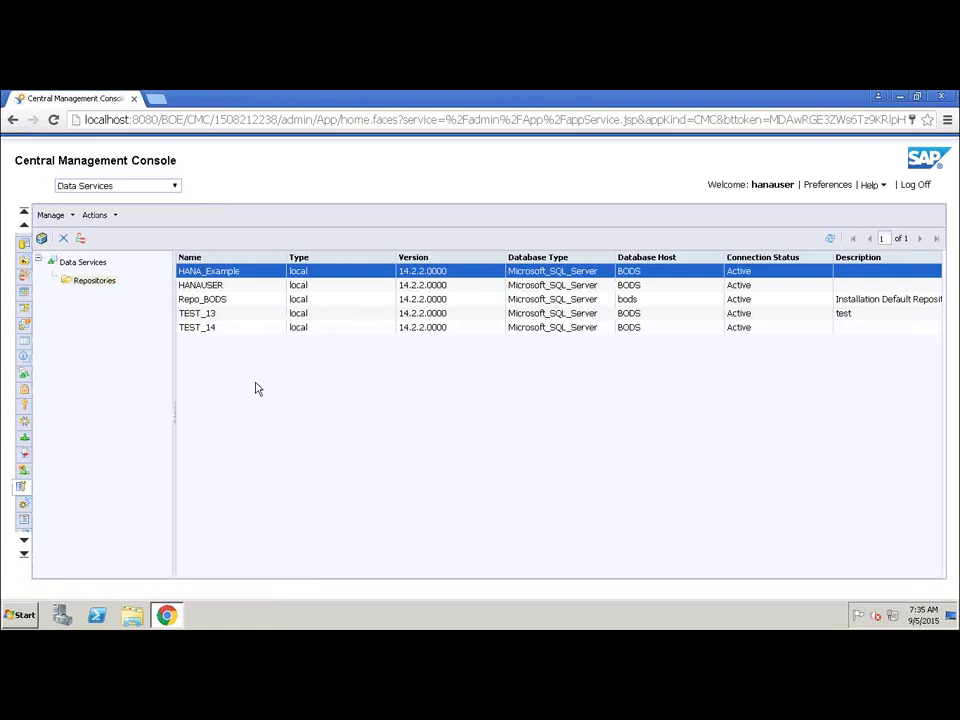
pyautogui.click(25, 214)
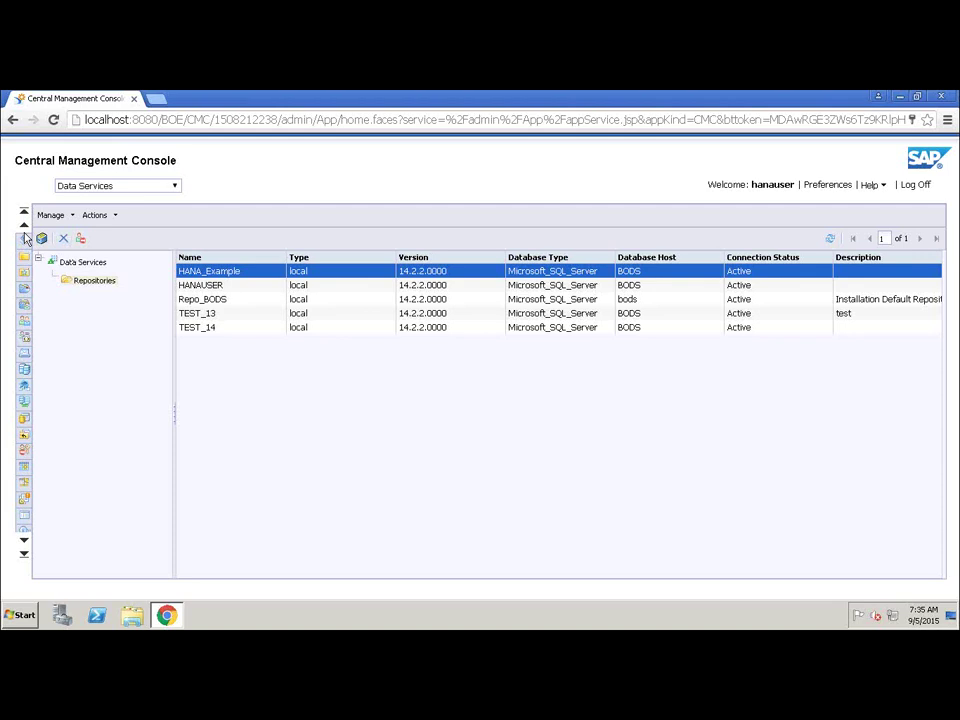
pyautogui.click(24, 246)
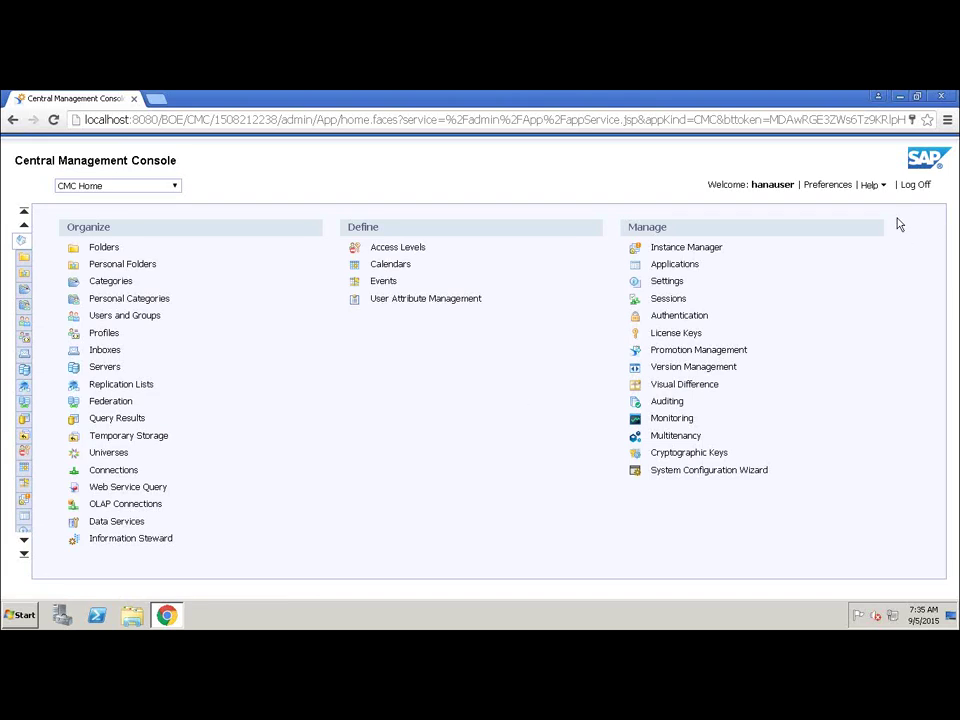
# Log off the Central Management Console and open the Data Services Management Console.
pyautogui.click(915, 187)
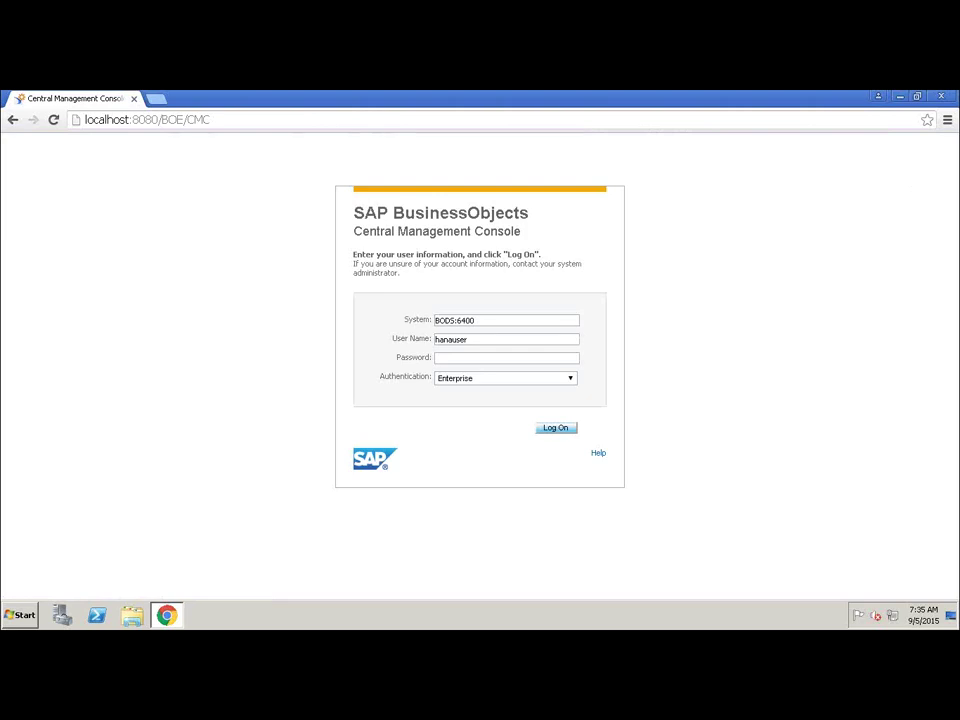
pyautogui.click(899, 96)
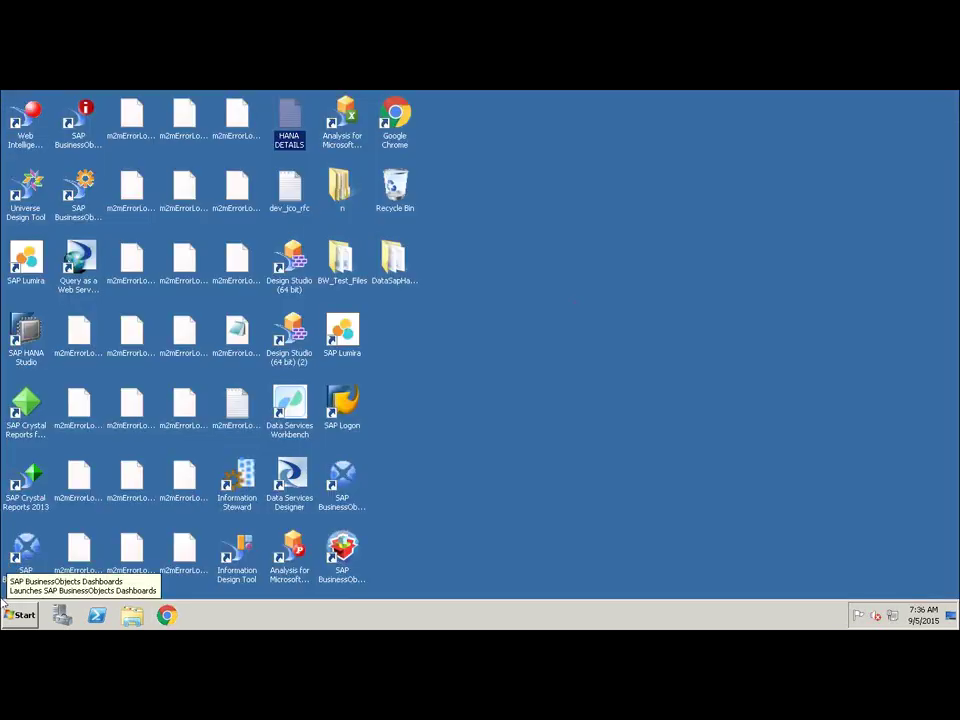
pyautogui.click(18, 614)
pyautogui.click(66, 568)
pyautogui.click(65, 458)
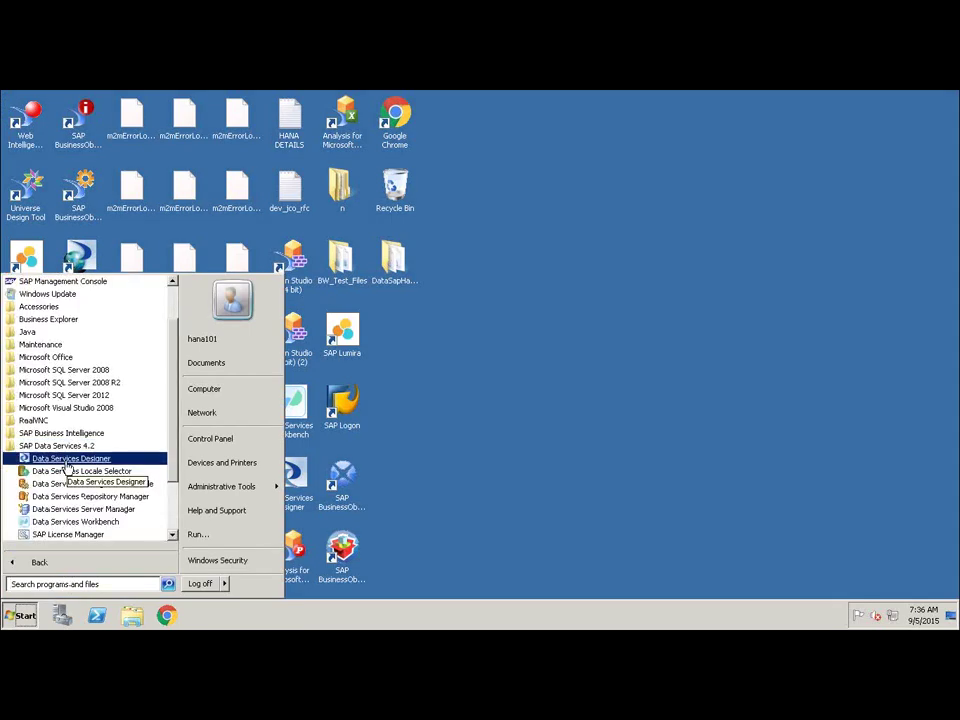
pyautogui.click(74, 485)
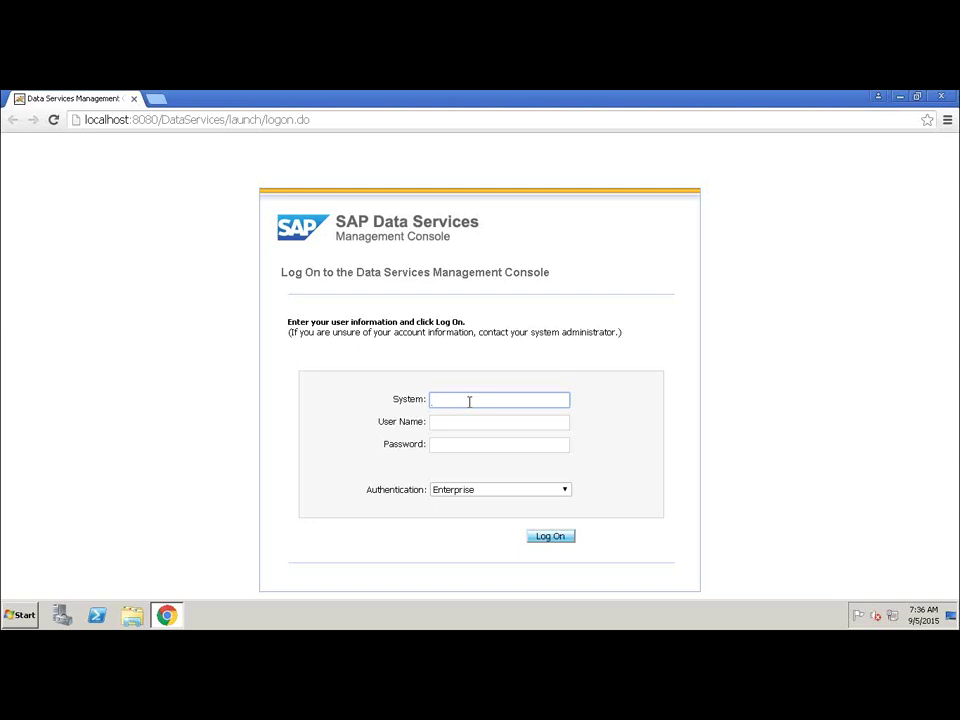
# Look up the server address in the HANA DETAILS file and enter best:30315 as the logon system.
pyautogui.moveTo(686, 100); pyautogui.dragTo(806, 197)
pyautogui.doubleClick(290, 132)
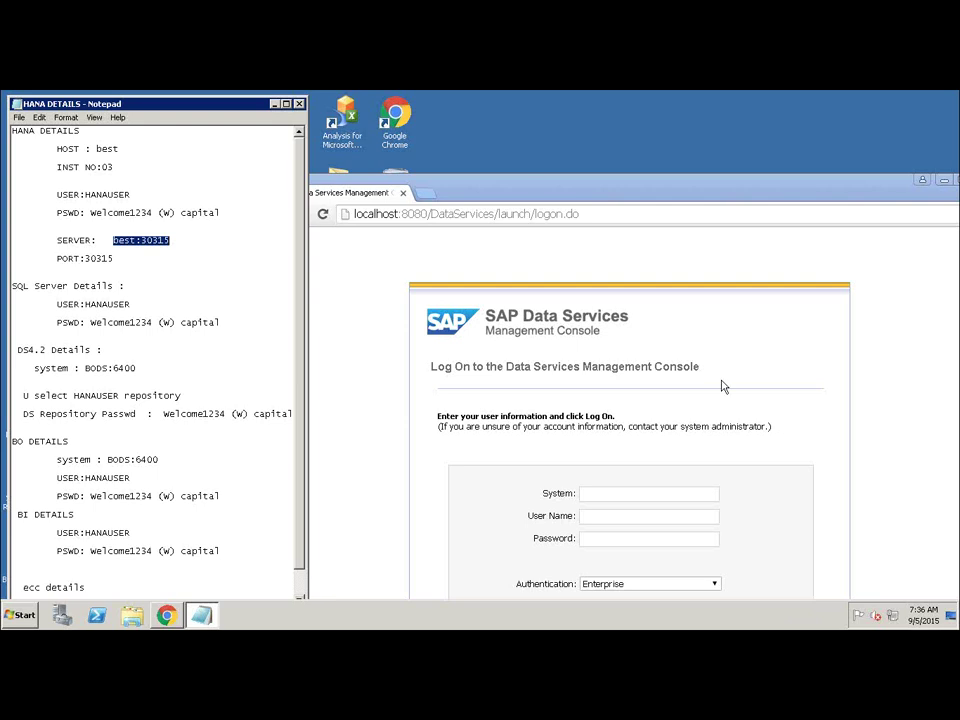
pyautogui.click(592, 493)
pyautogui.write('best:30315')
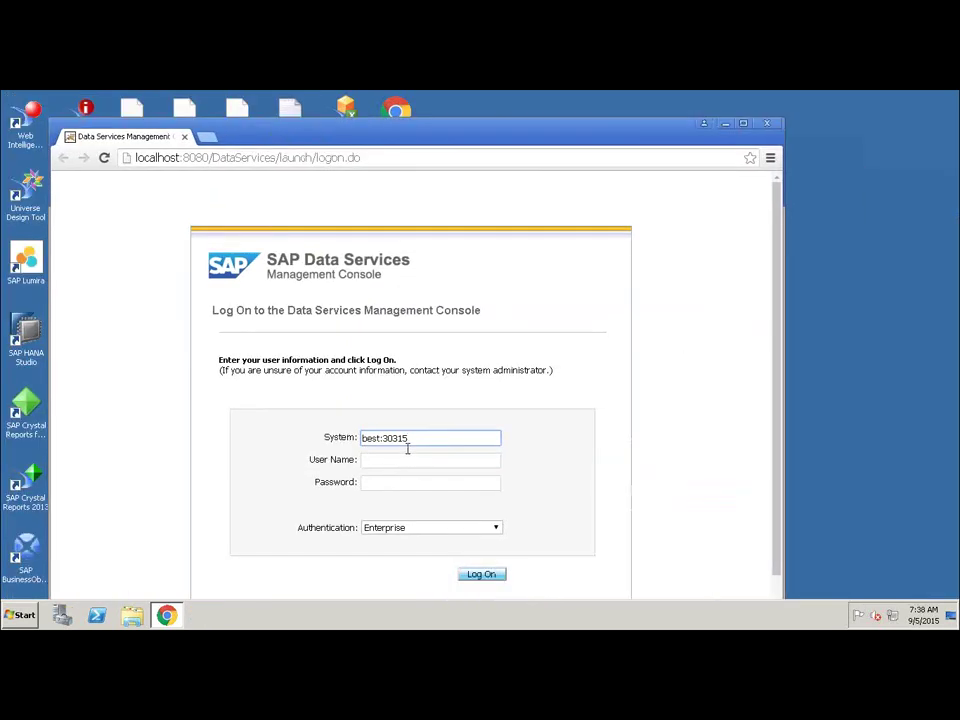
# Enter hanauser as the user name and the account password, and try to log on to the Data Services Management Console.
pyautogui.click(397, 460)
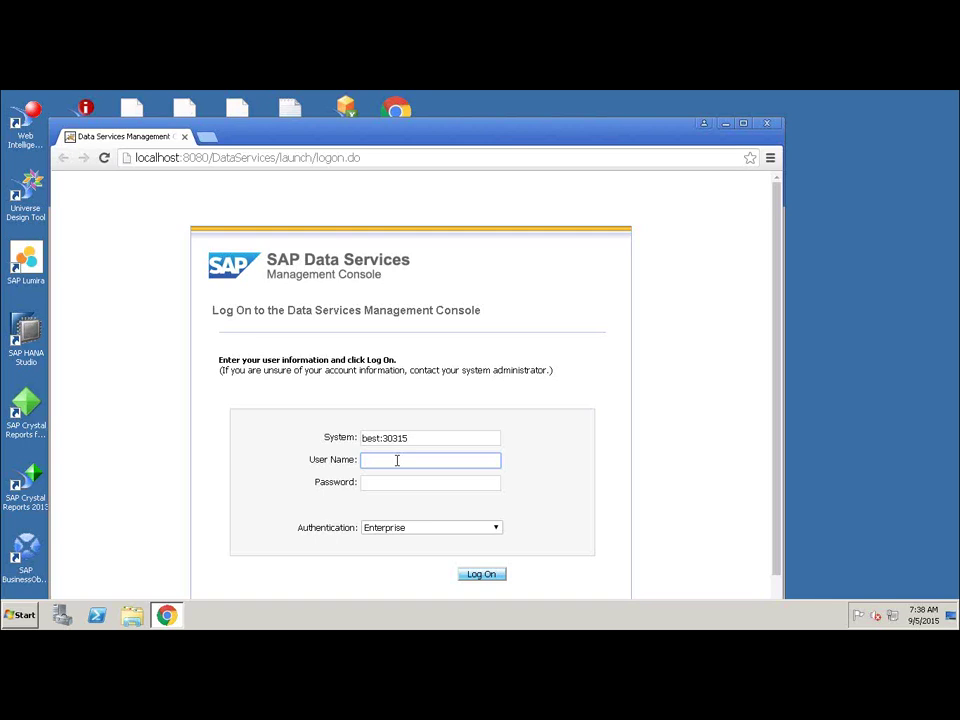
pyautogui.write('hanauser')
pyautogui.press('BackSpace')
pyautogui.write('r')
pyautogui.press('Tab')
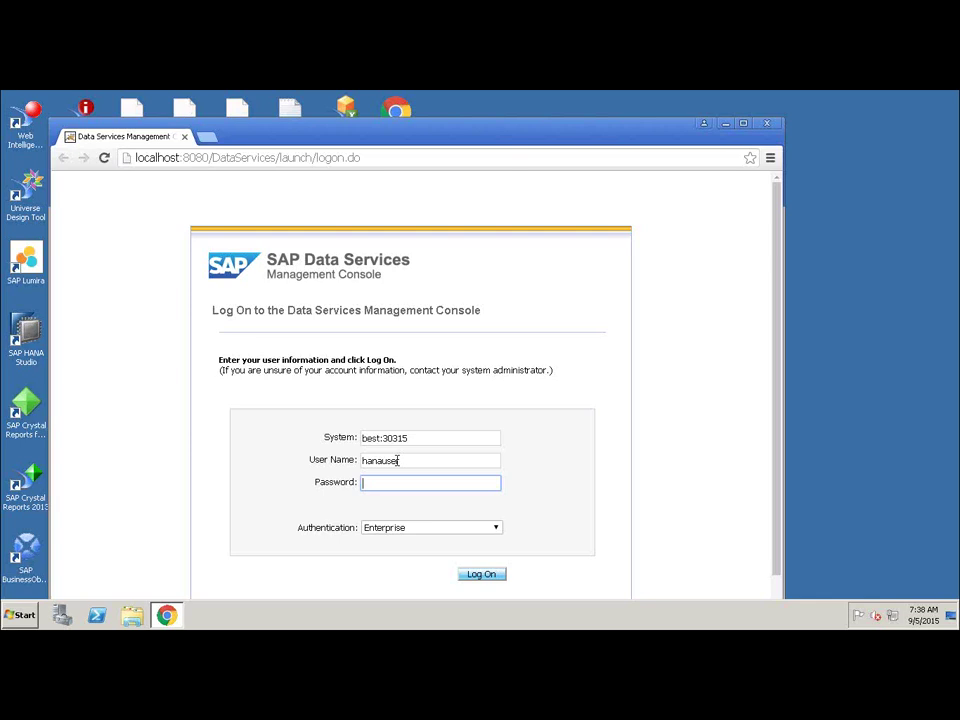
pyautogui.write('***********')
pyautogui.press('Return')
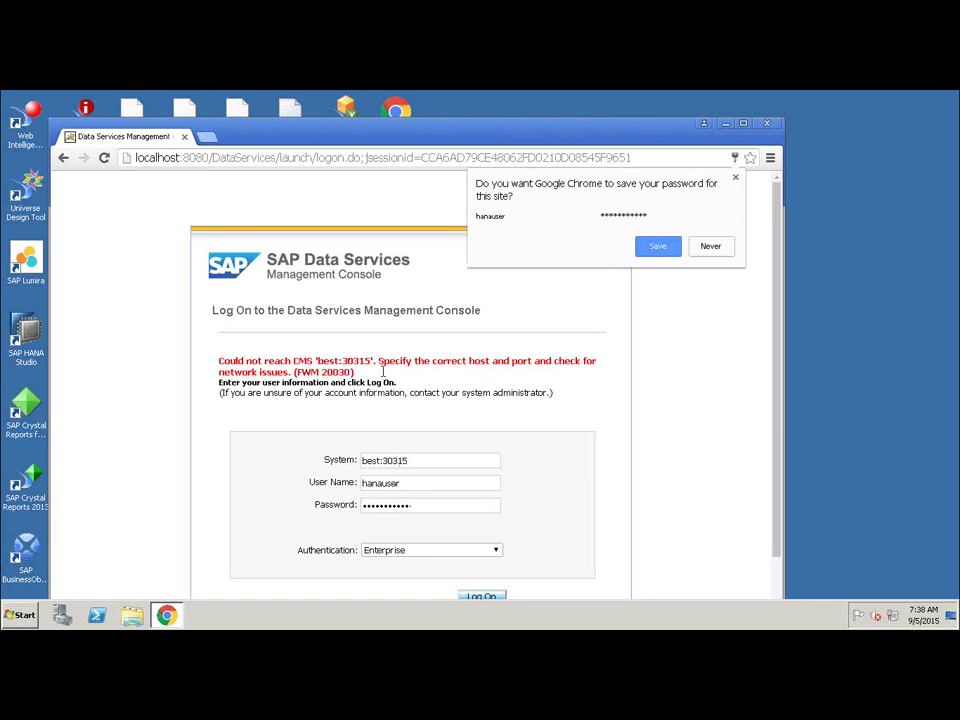
# Open the Administrator module of the Data Services Management Console and view the repositories listed under Batch.
pyautogui.doubleClick(210, 96)
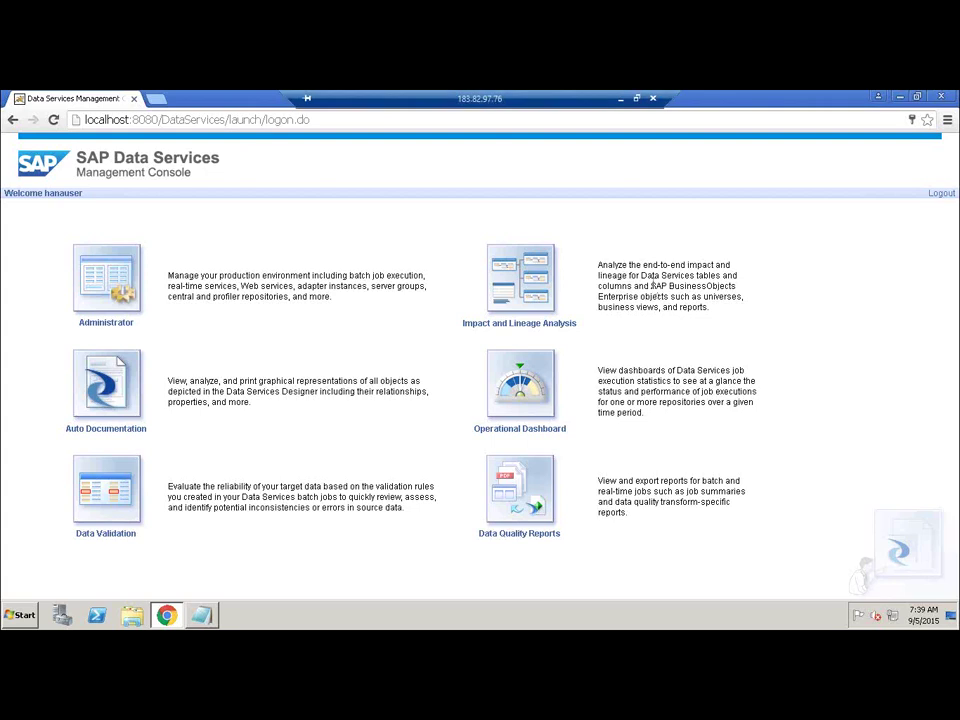
pyautogui.click(108, 288)
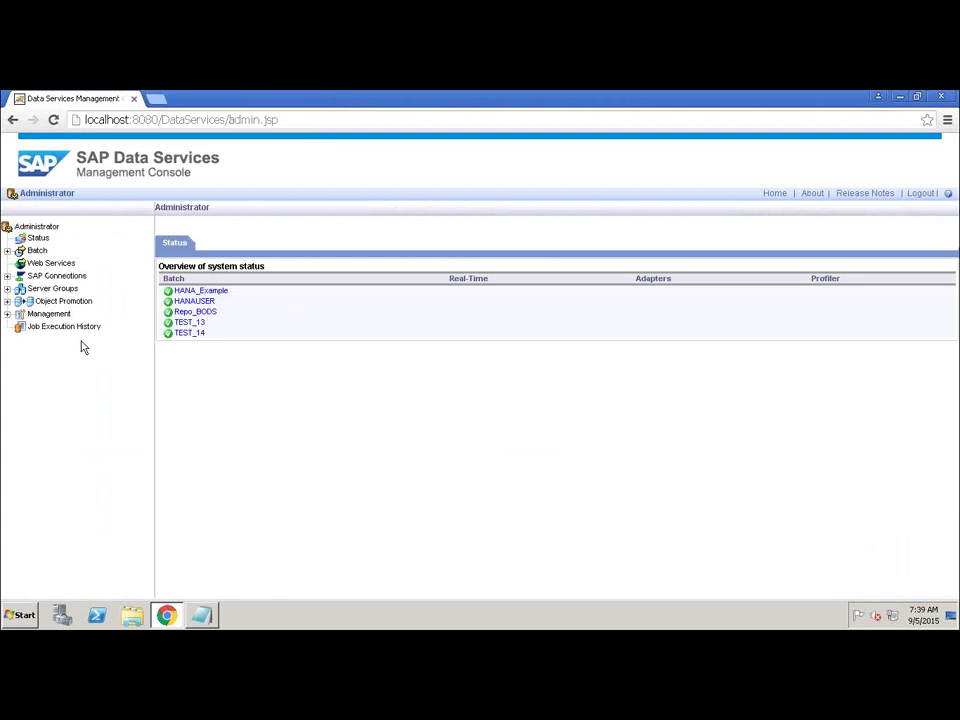
pyautogui.click(7, 250)
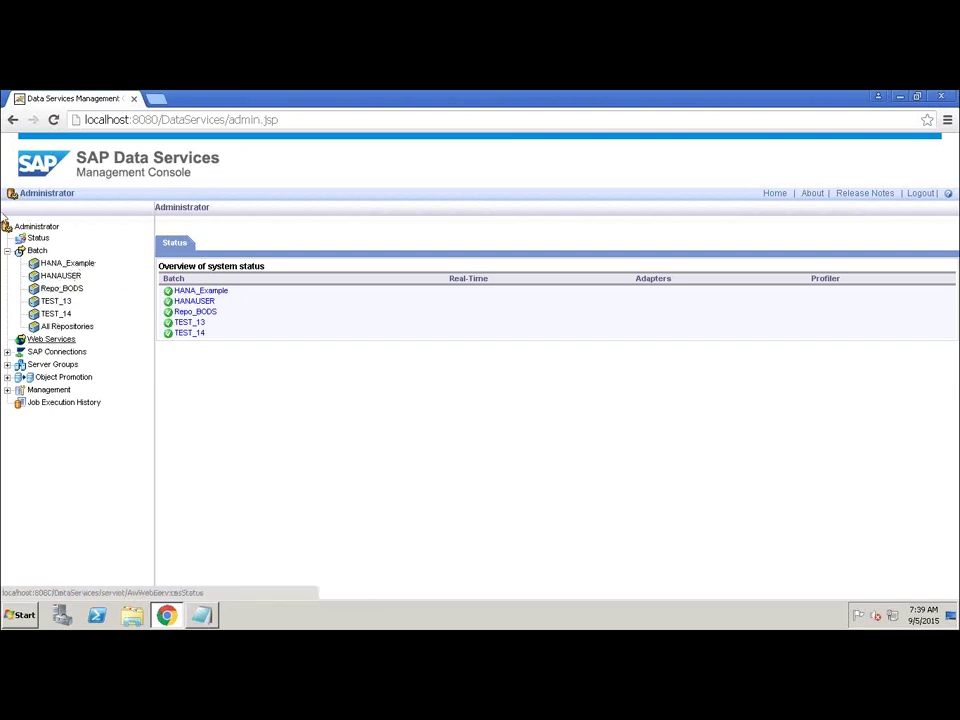
pyautogui.click(8, 251)
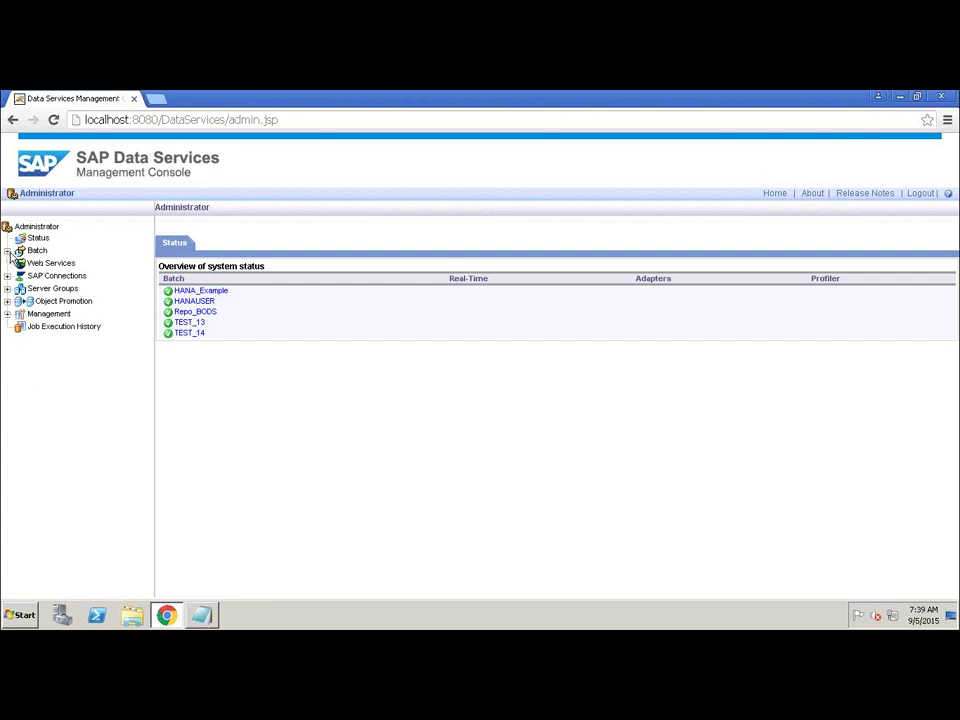
# View the Web Services status page in the Administrator and select Server Groups.
pyautogui.click(50, 263)
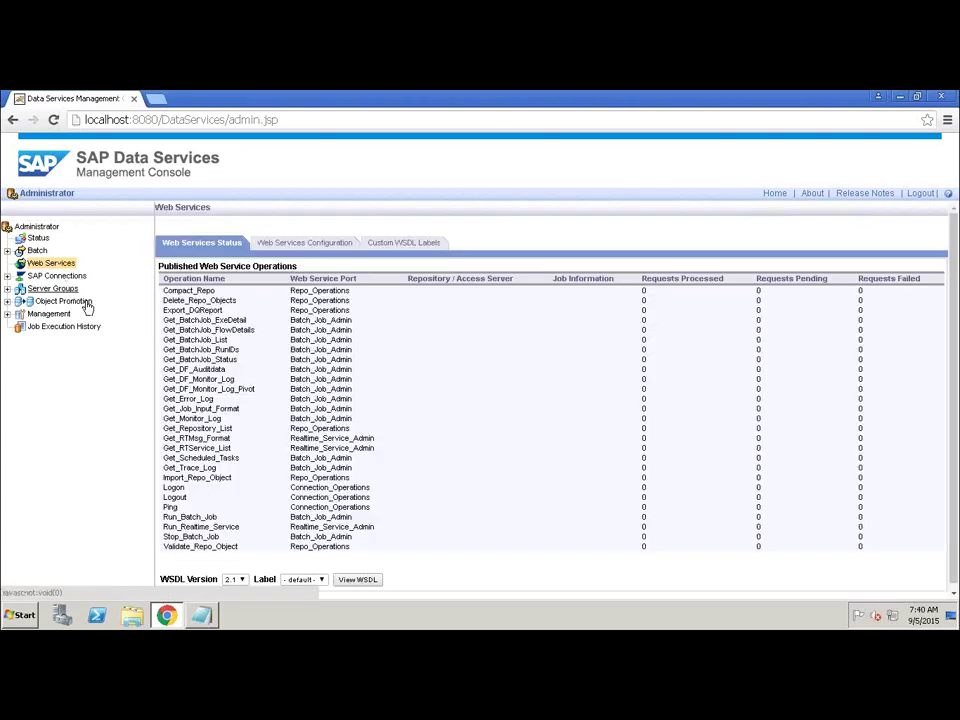
pyautogui.moveTo(125, 355); pyautogui.dragTo(97, 406)
pyautogui.click(97, 406)
pyautogui.click(52, 289)
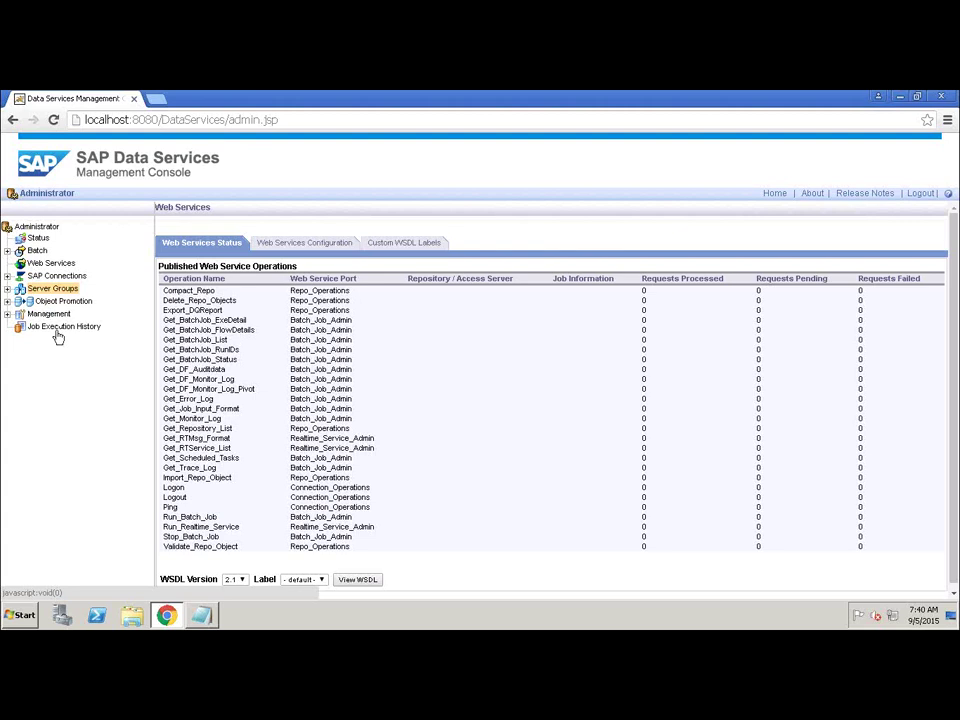
# View the Job Execution History in the Administrator and return to the Management Console home page.
pyautogui.click(58, 333)
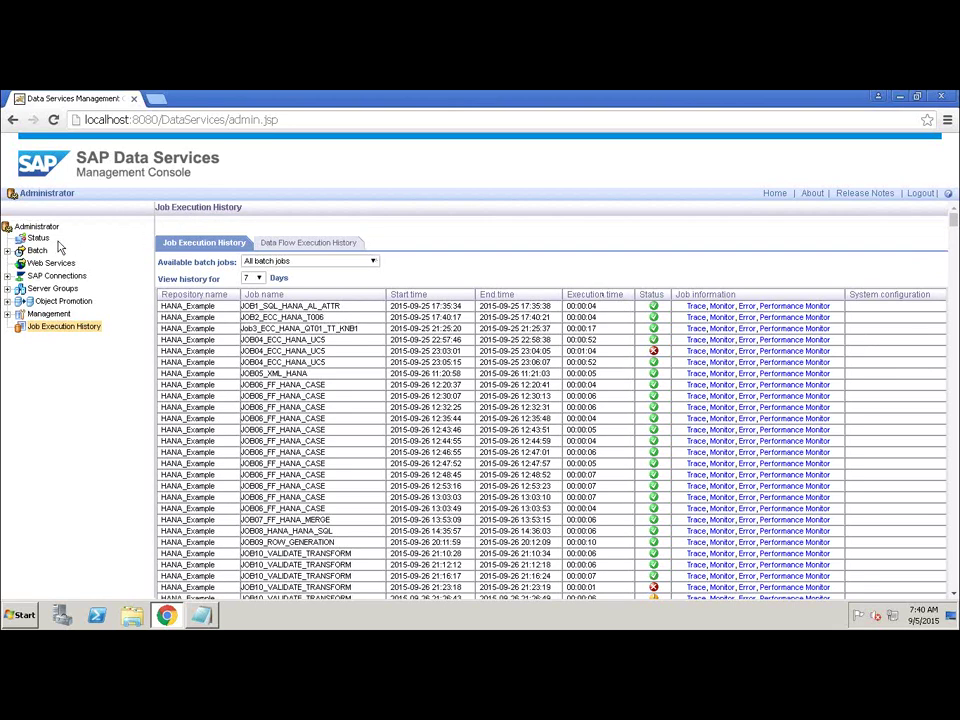
pyautogui.click(12, 120)
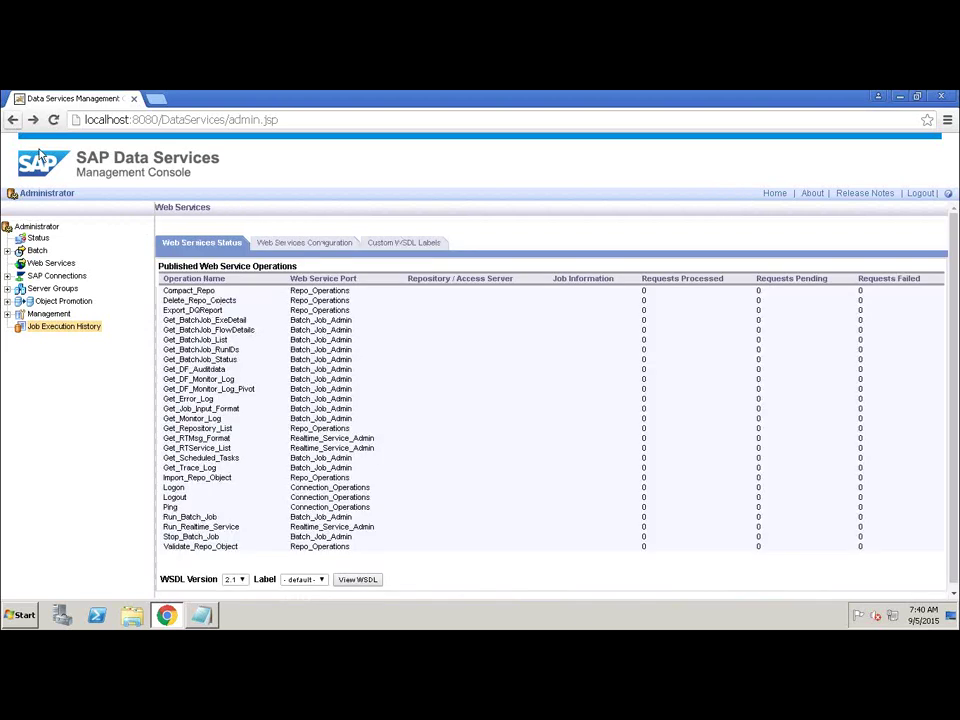
pyautogui.click(11, 121)
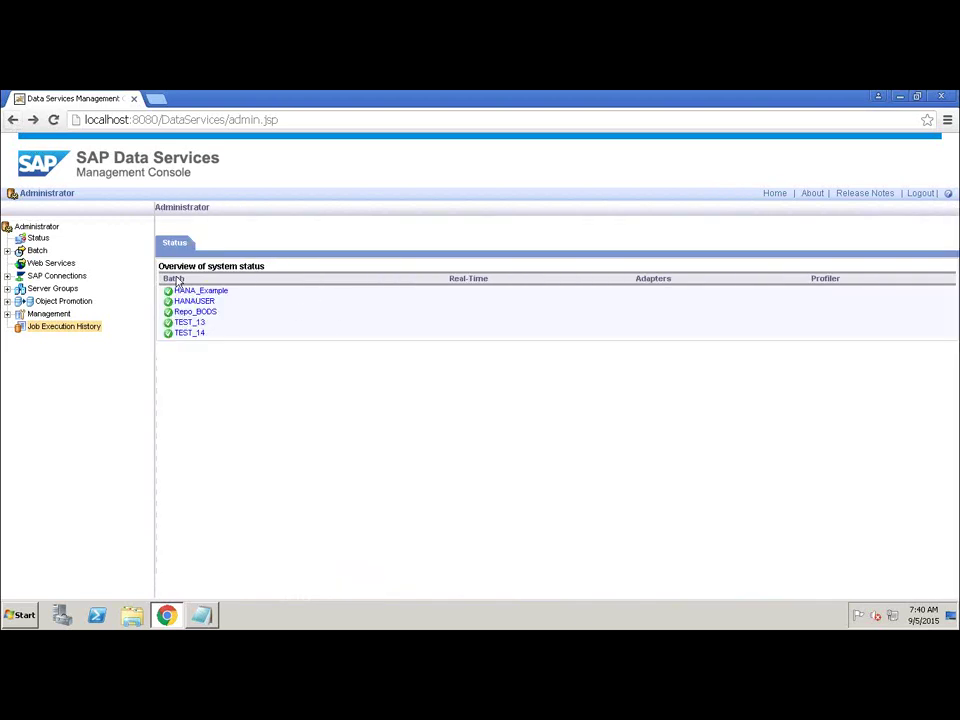
pyautogui.click(13, 121)
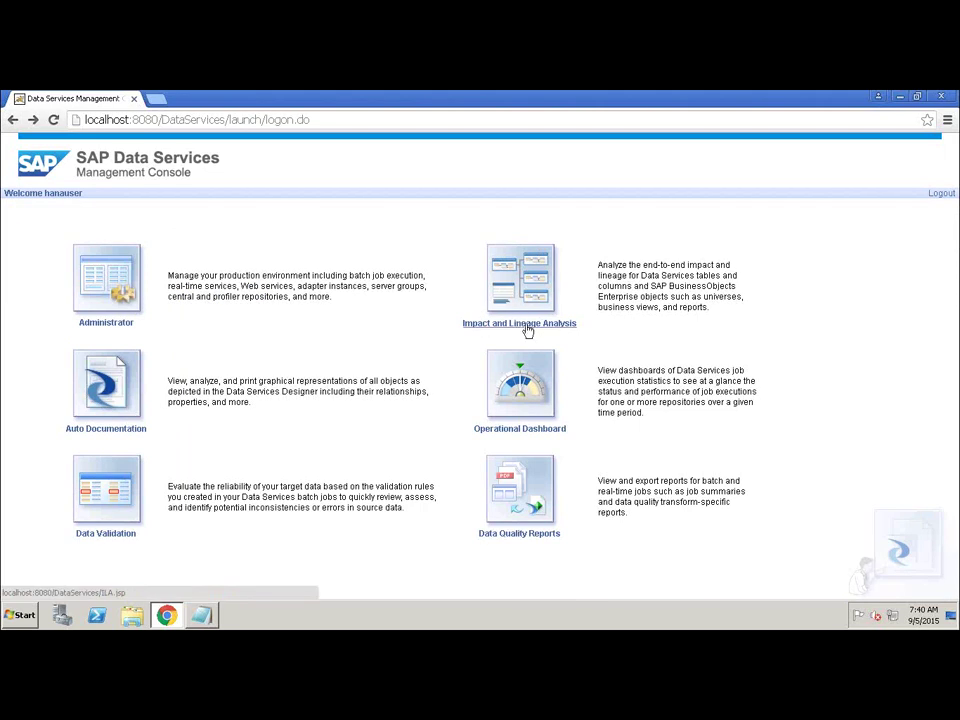
# Look through the Operational Dashboard, Data Quality Reports and Data Validation modules from the Management Console home page.
pyautogui.click(520, 430)
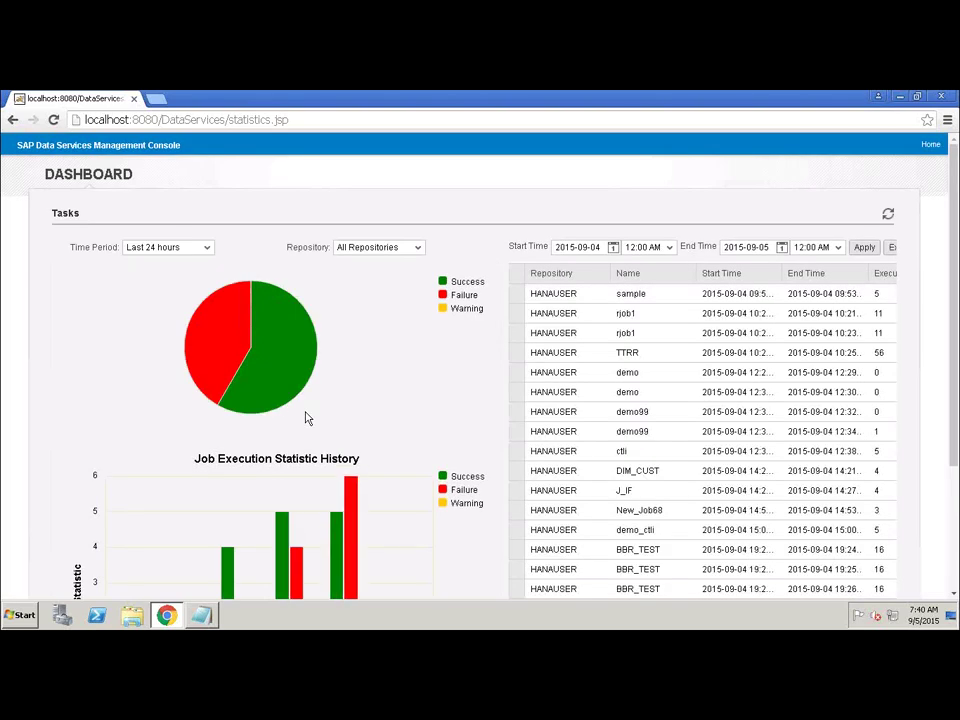
pyautogui.hotkey('alt', 'Left')
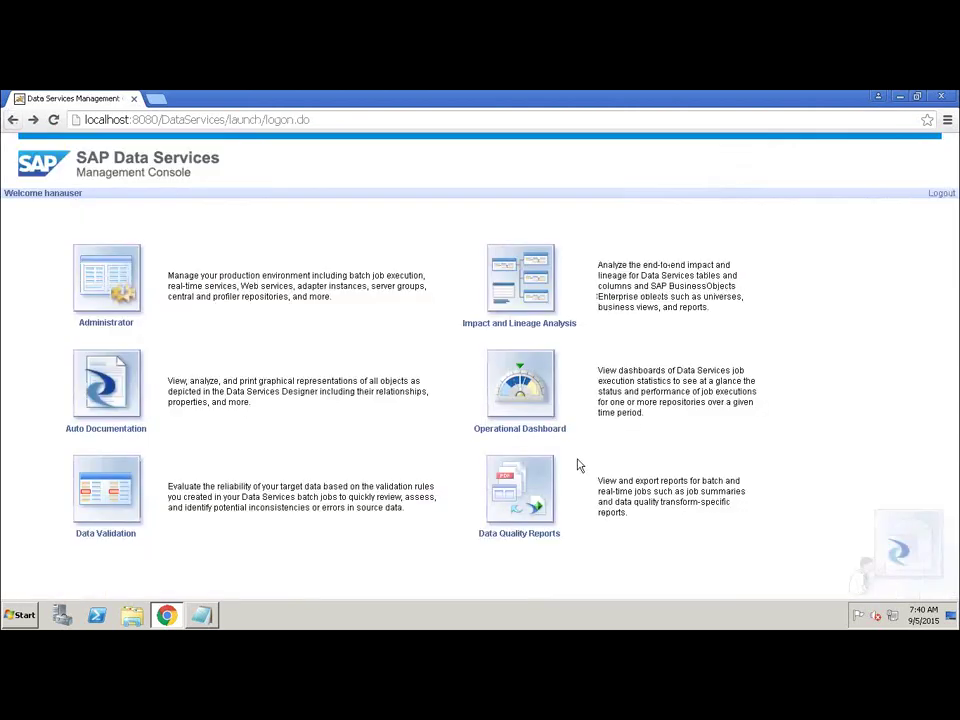
pyautogui.click(532, 534)
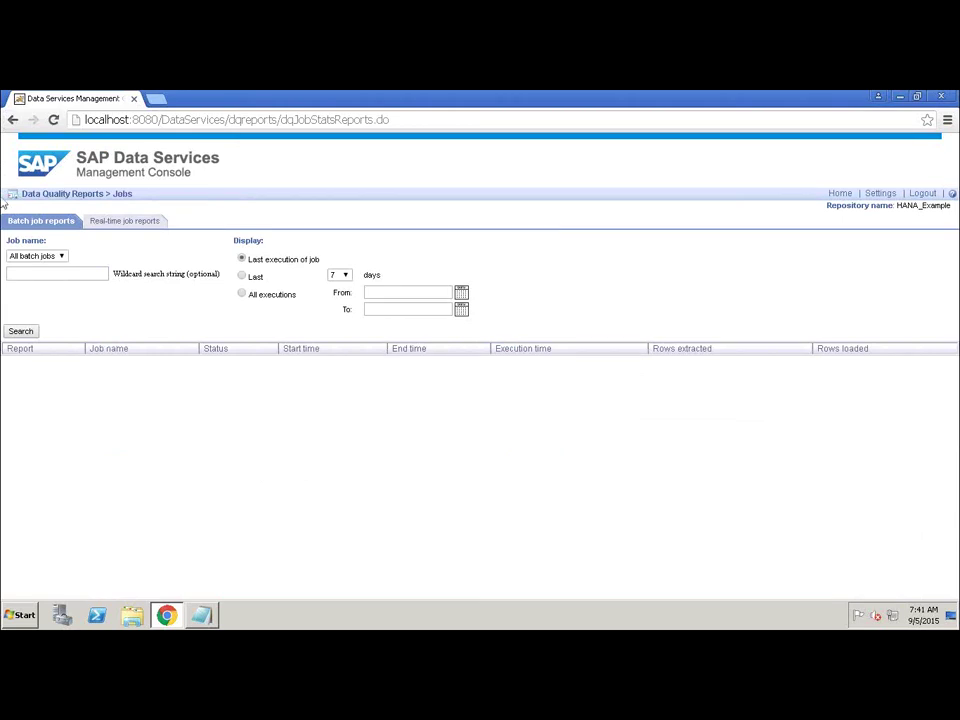
pyautogui.click(12, 120)
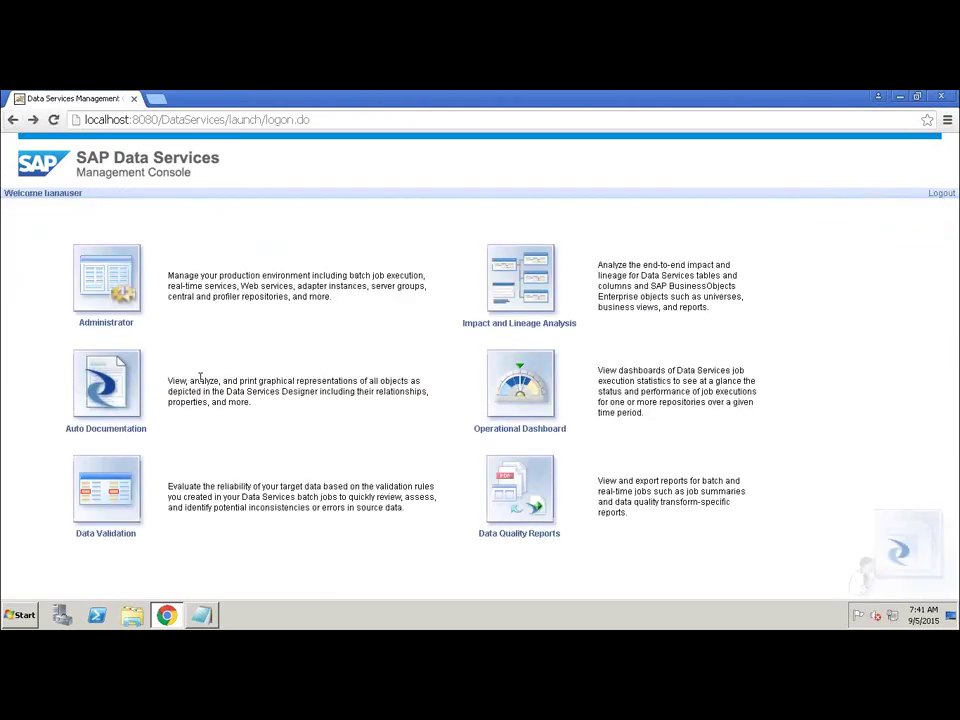
pyautogui.click(112, 538)
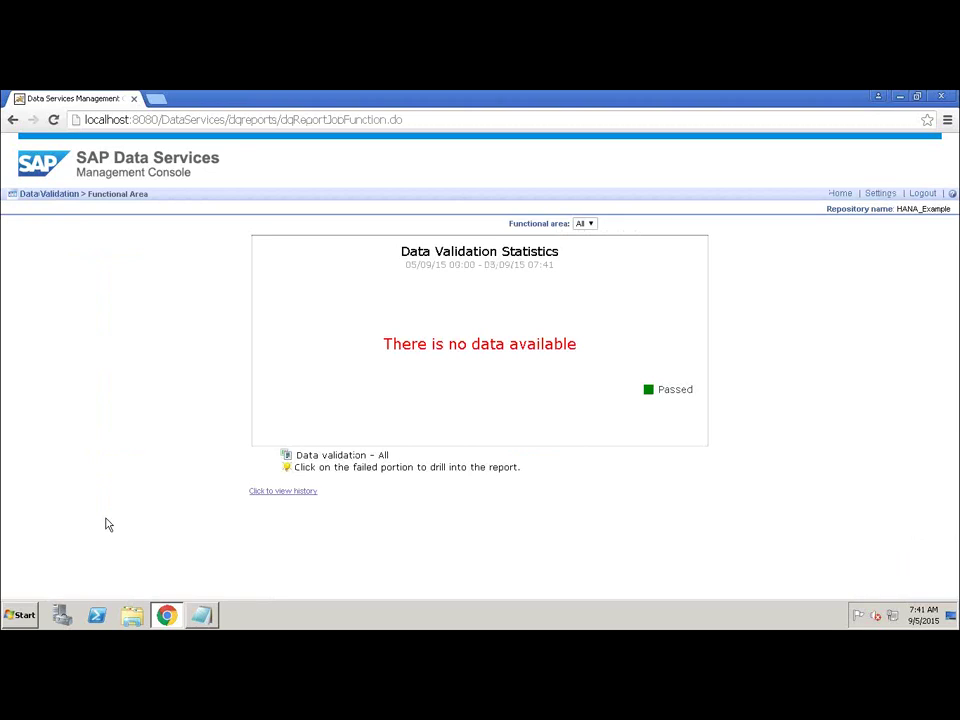
pyautogui.click(13, 120)
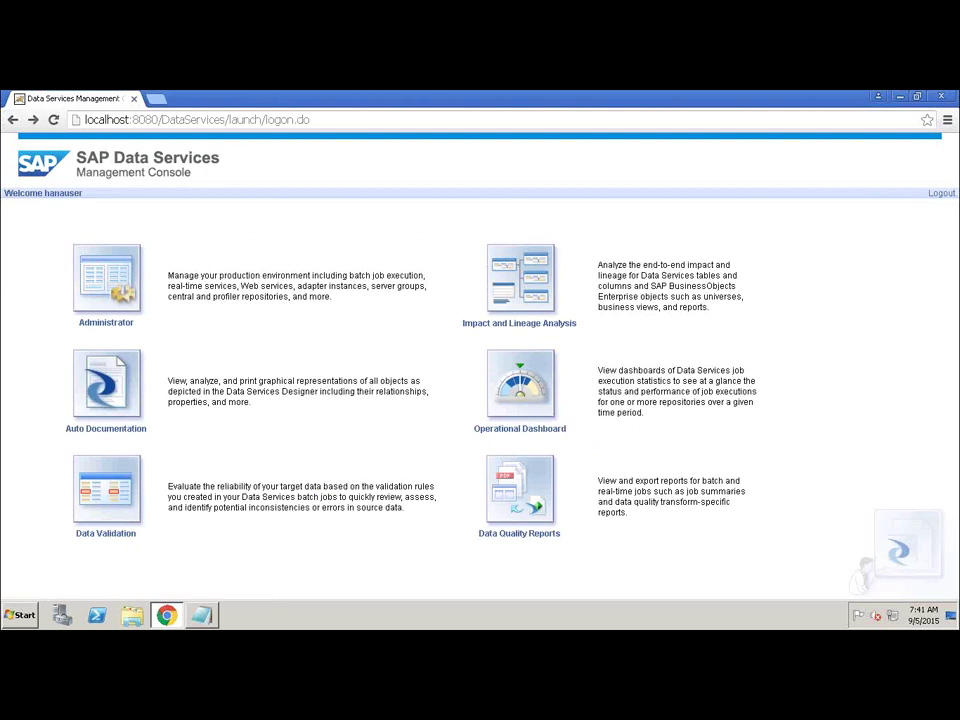
# Log out of the Data Services Management Console and close the browser and the HANA DETAILS file.
pyautogui.click(936, 199)
pyautogui.click(943, 97)
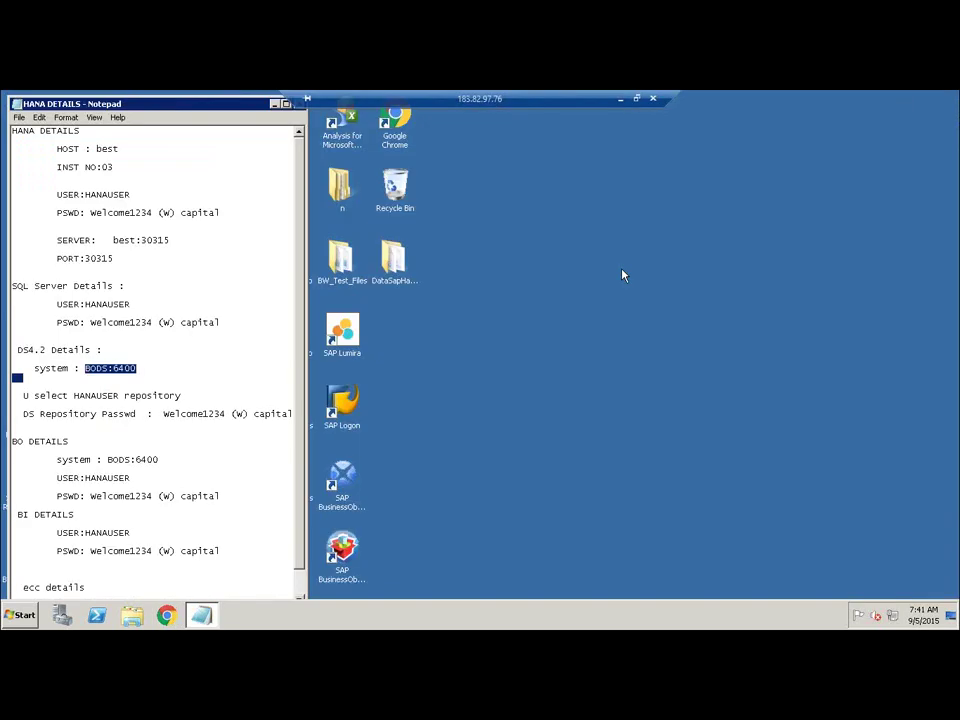
pyautogui.moveTo(251, 107); pyautogui.dragTo(148, 221)
pyautogui.click(196, 218)
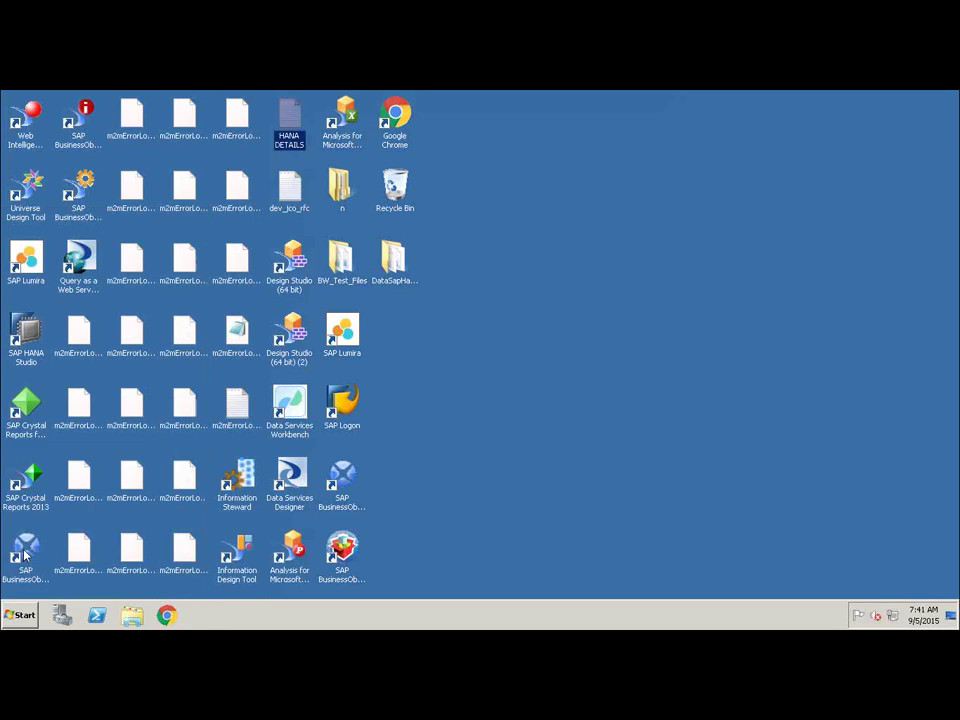
# Open the Data Services Repository Manager from the SAP Data Services 4.2 program group.
pyautogui.click(18, 614)
pyautogui.click(62, 564)
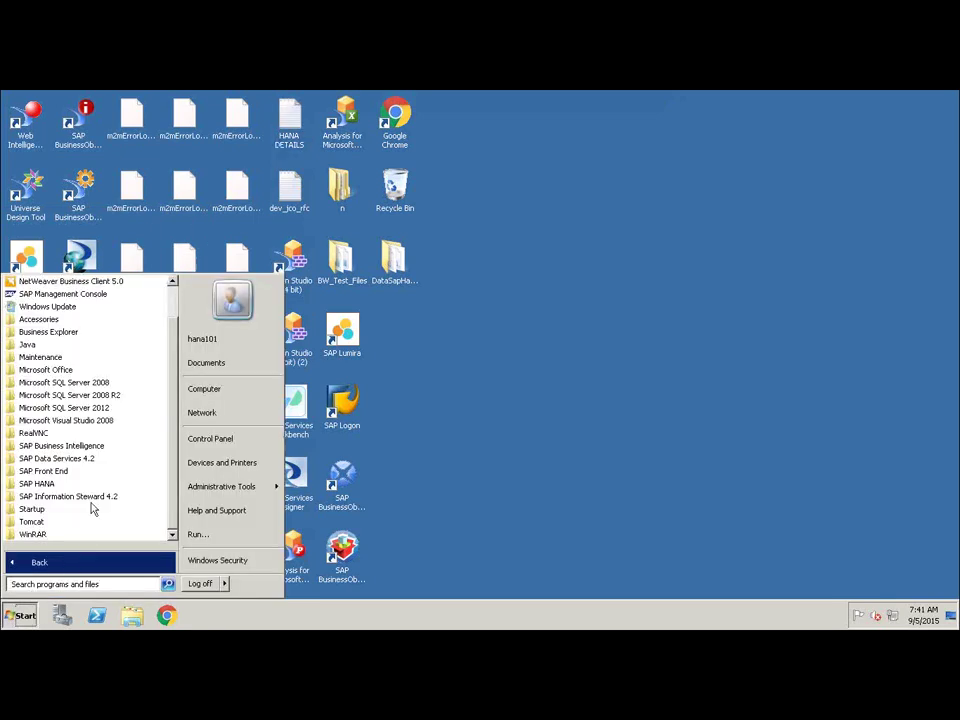
pyautogui.click(95, 460)
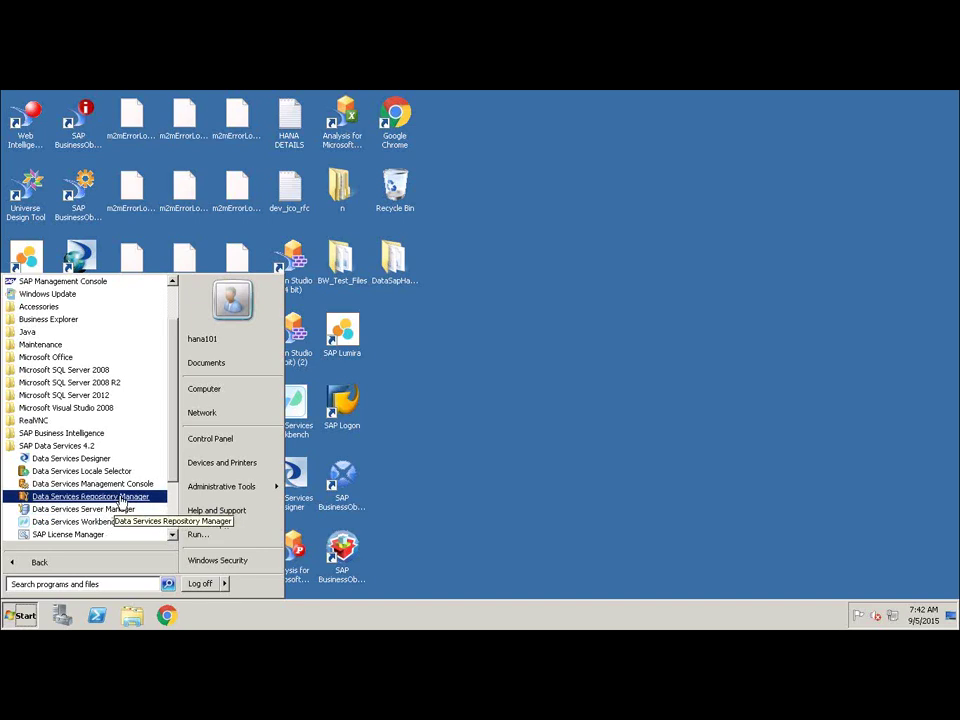
pyautogui.click(124, 499)
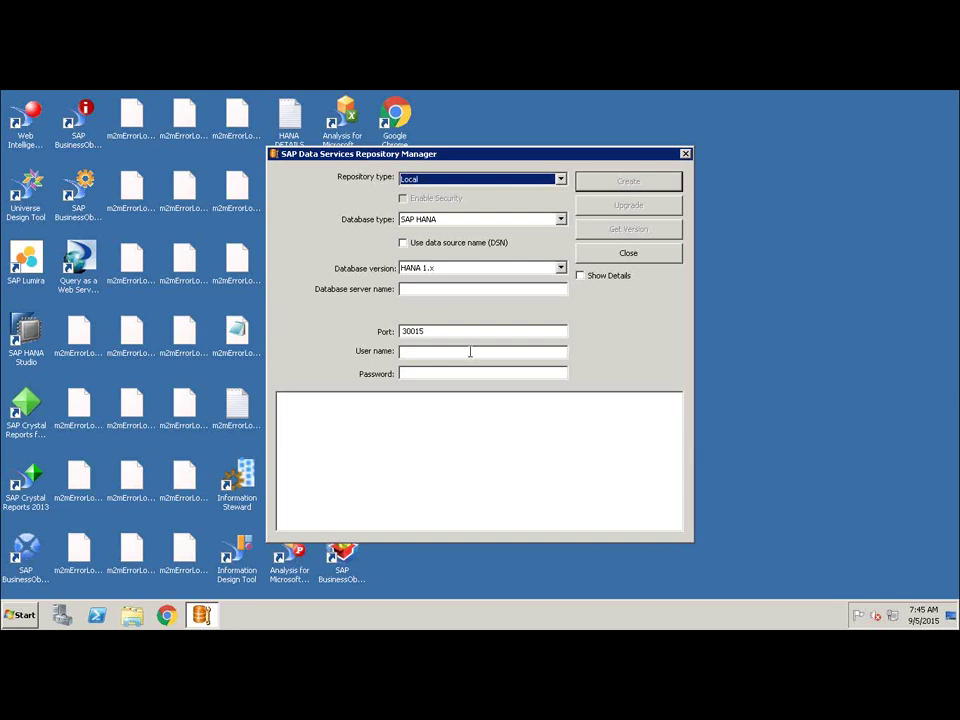
# Review the available repository types in the Repository Manager and select Local.
pyautogui.click(562, 181)
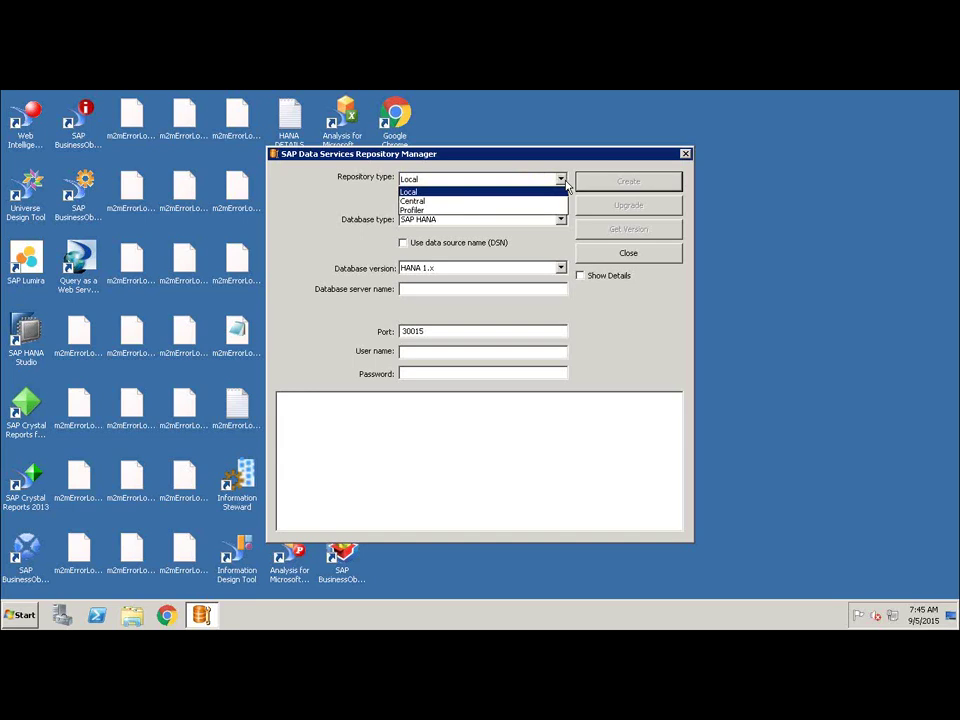
pyautogui.click(562, 181)
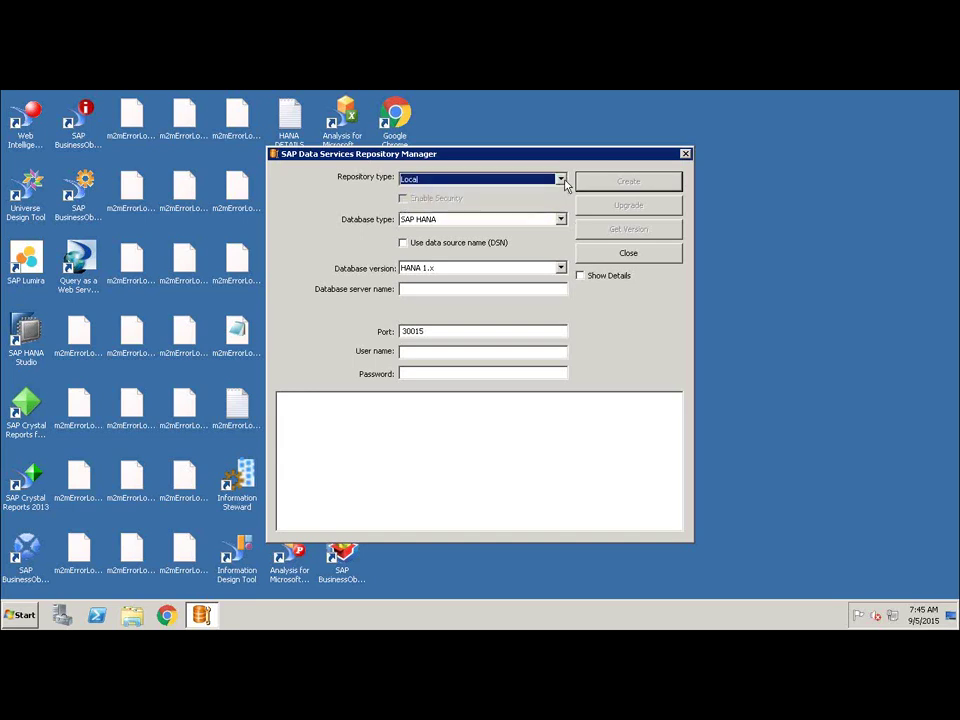
pyautogui.click(562, 181)
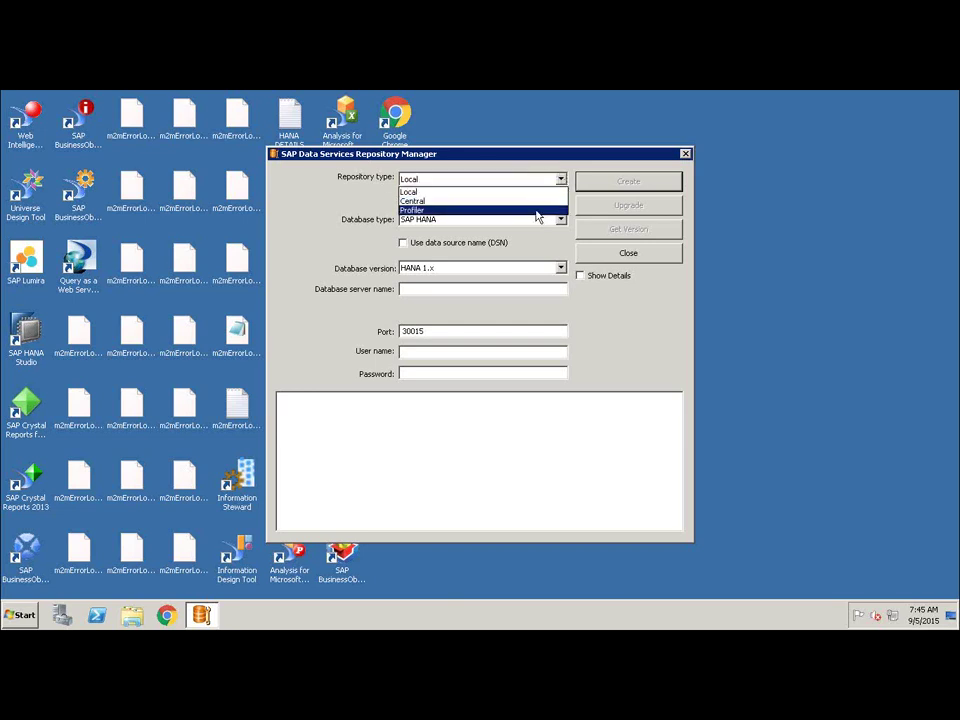
pyautogui.click(535, 194)
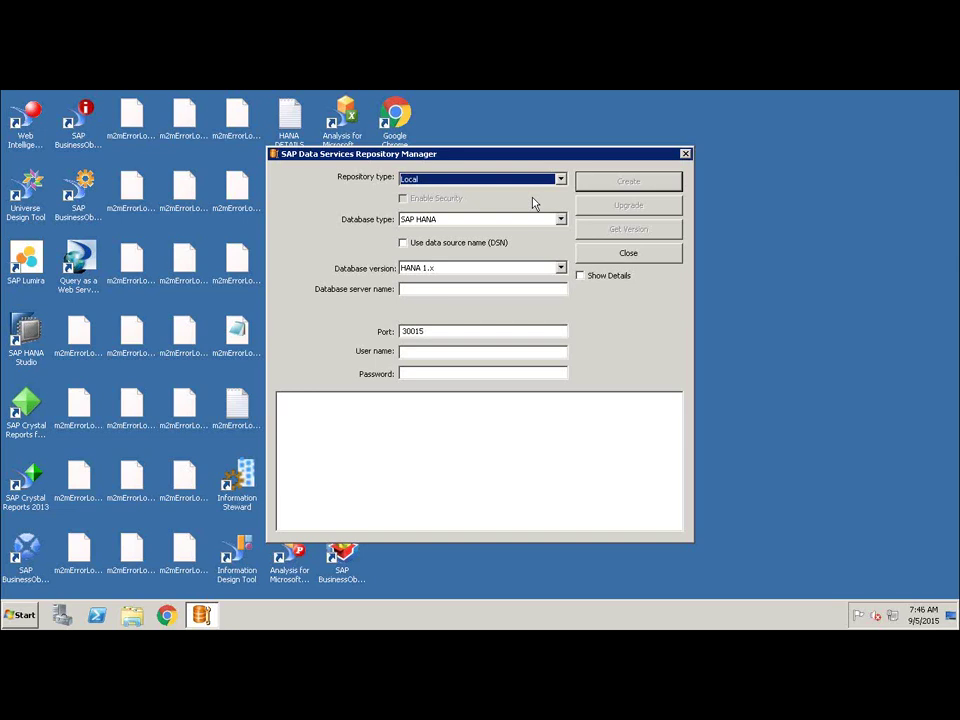
pyautogui.click(560, 180)
pyautogui.click(545, 191)
# Examine which database types the Repository Manager supports for a local repository.
pyautogui.click(562, 220)
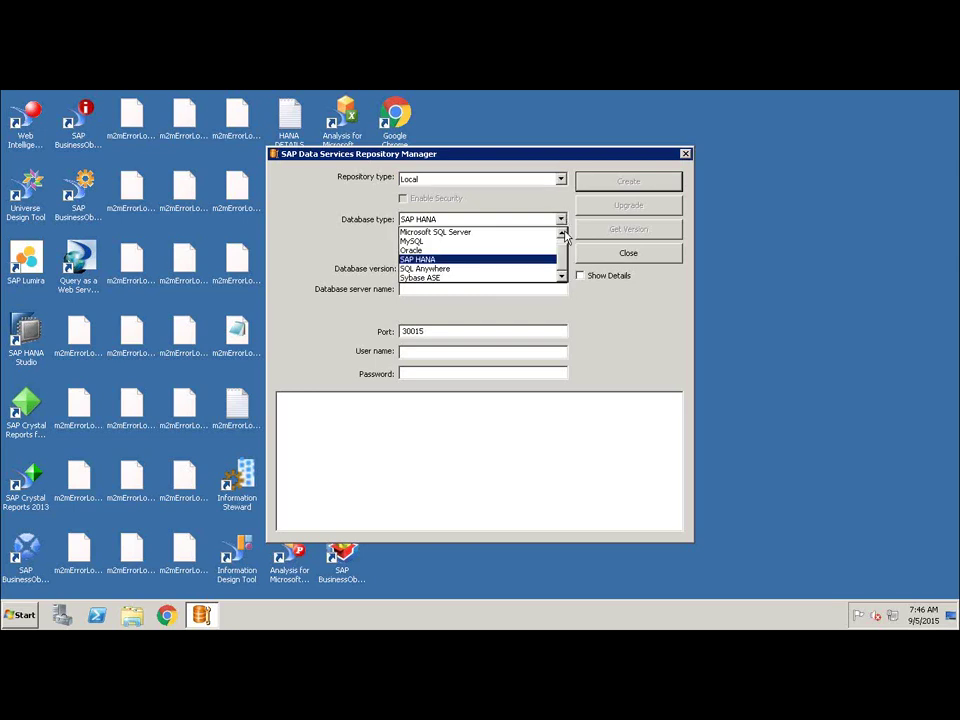
pyautogui.click(563, 247)
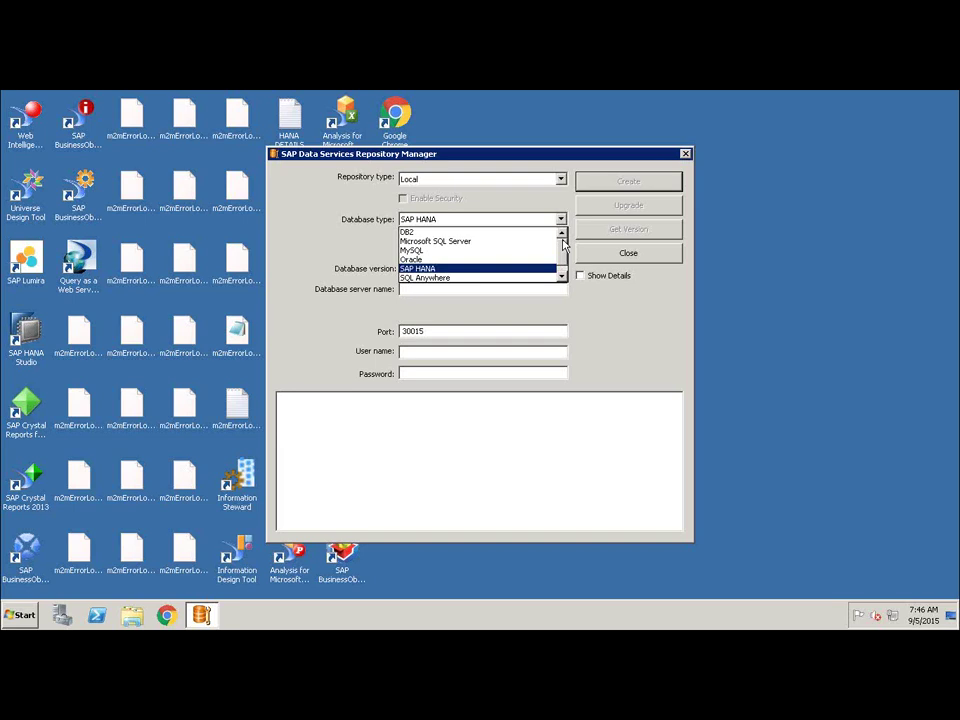
pyautogui.click(563, 272)
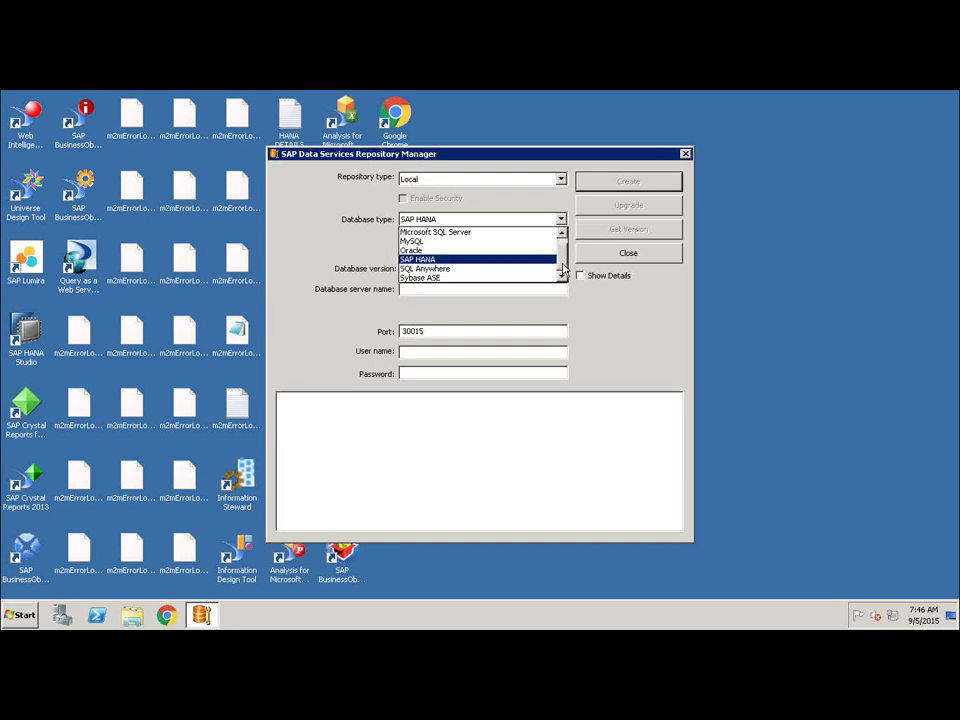
pyautogui.click(562, 233)
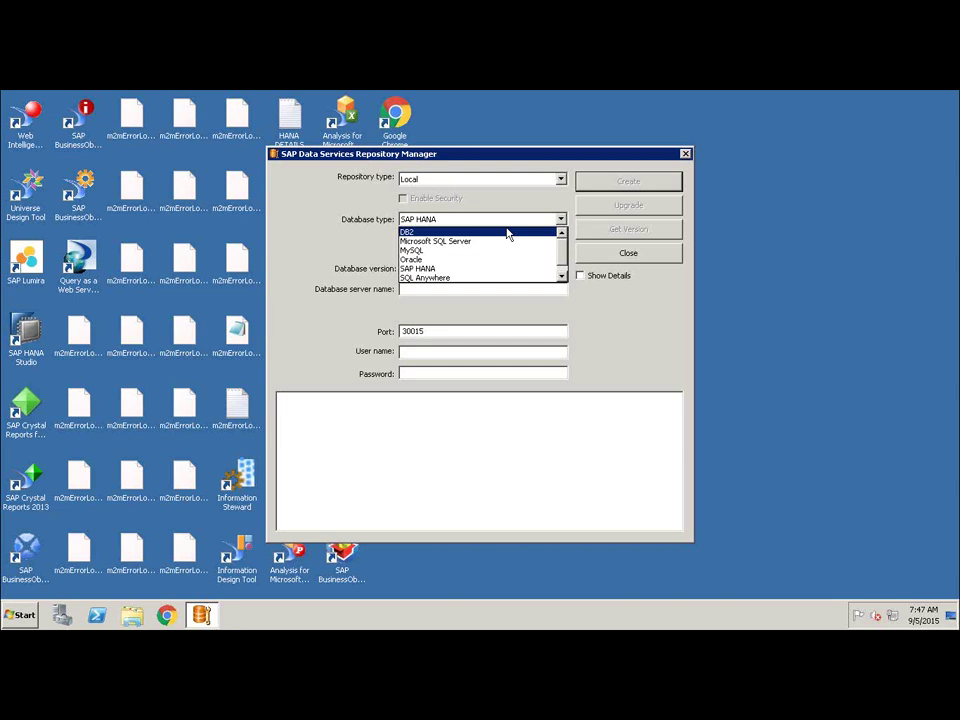
# Step the database type through the options up to Sybase ASE to compare their connection fields, and select SAP HANA again.
pyautogui.press('Down')
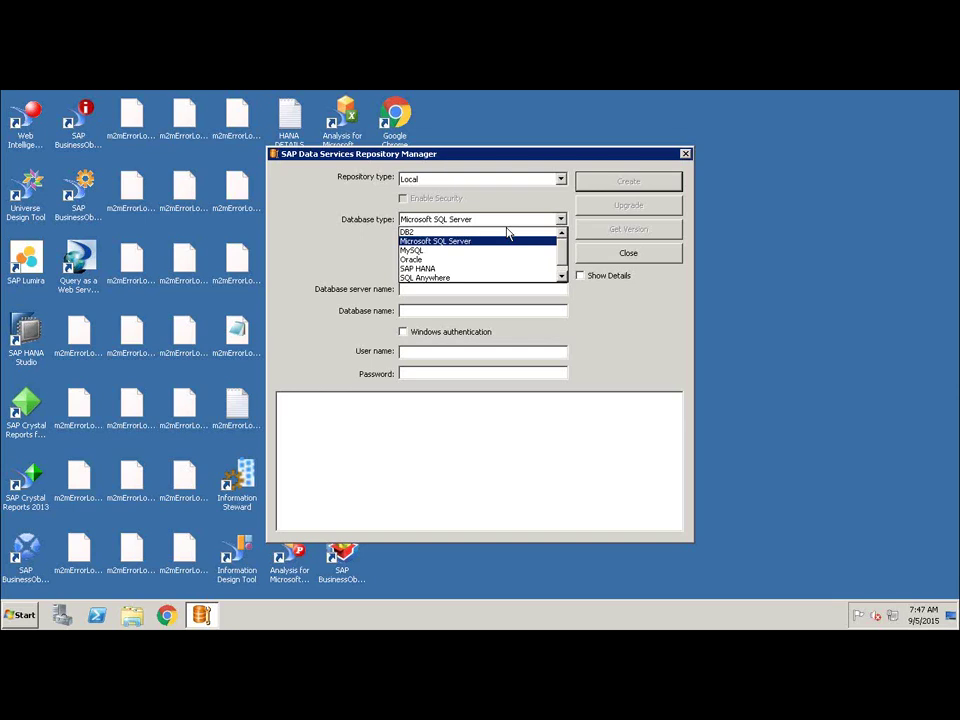
pyautogui.press('Down')
pyautogui.press('Down')
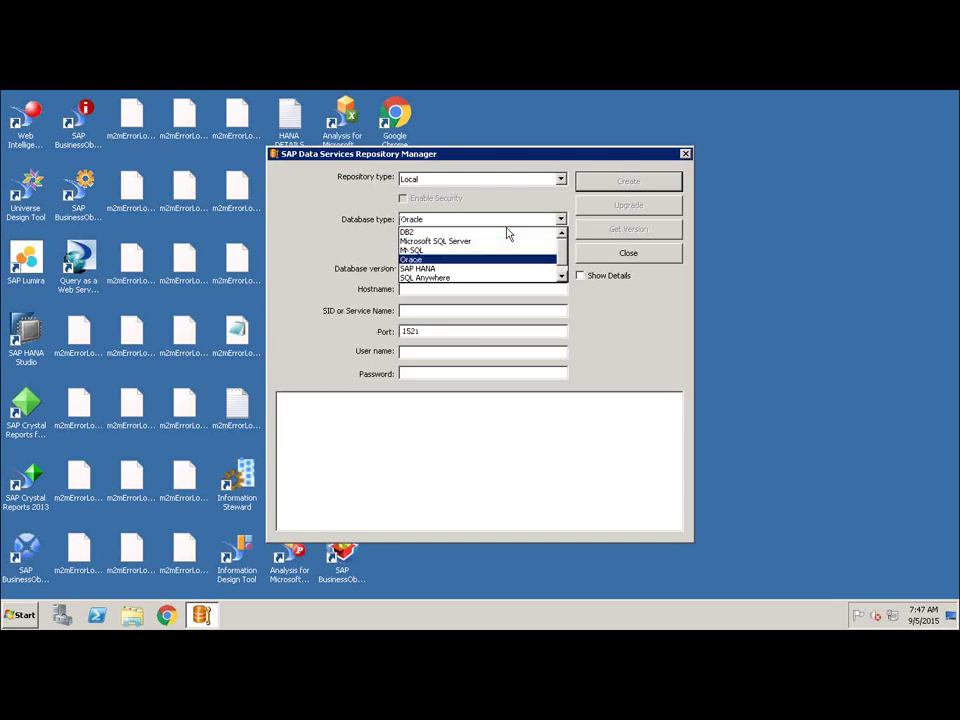
pyautogui.press('Down')
pyautogui.press('Down')
pyautogui.press('Down')
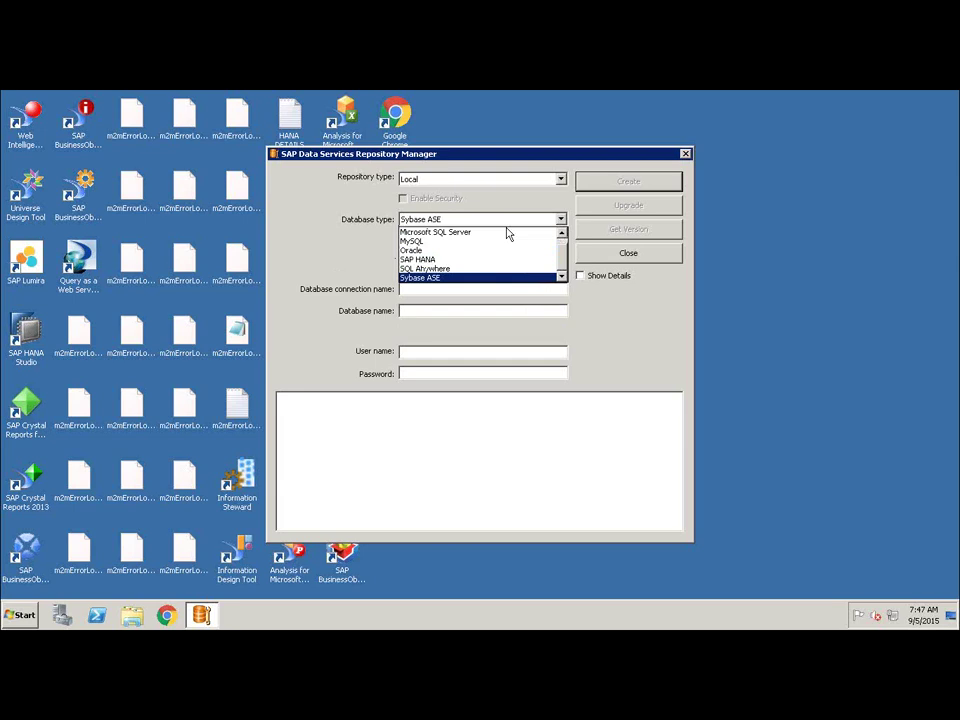
pyautogui.press('Return')
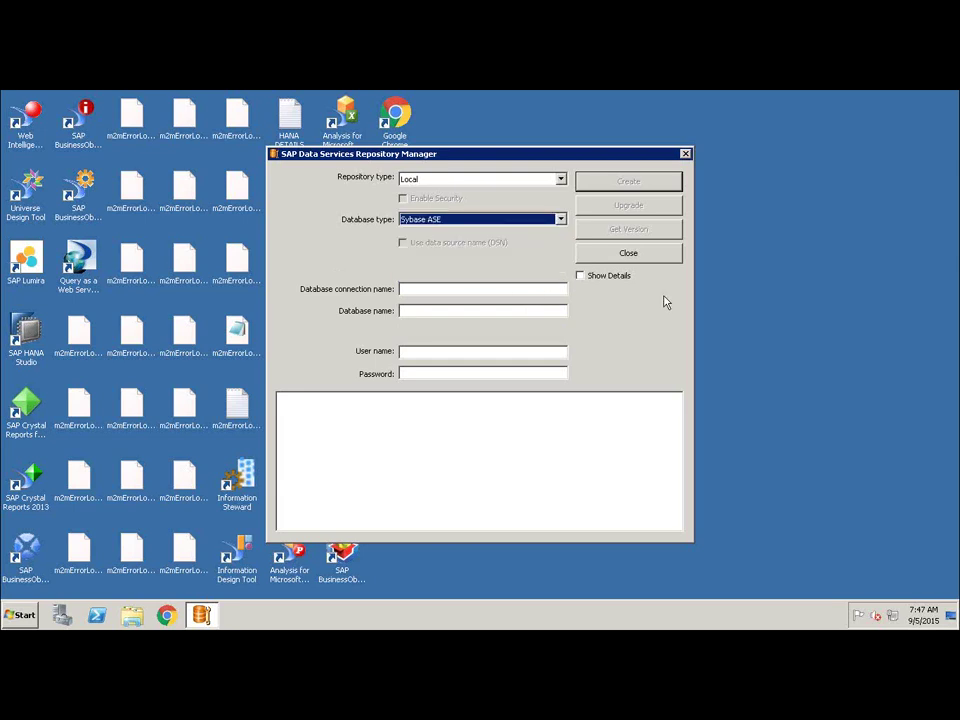
pyautogui.click(560, 224)
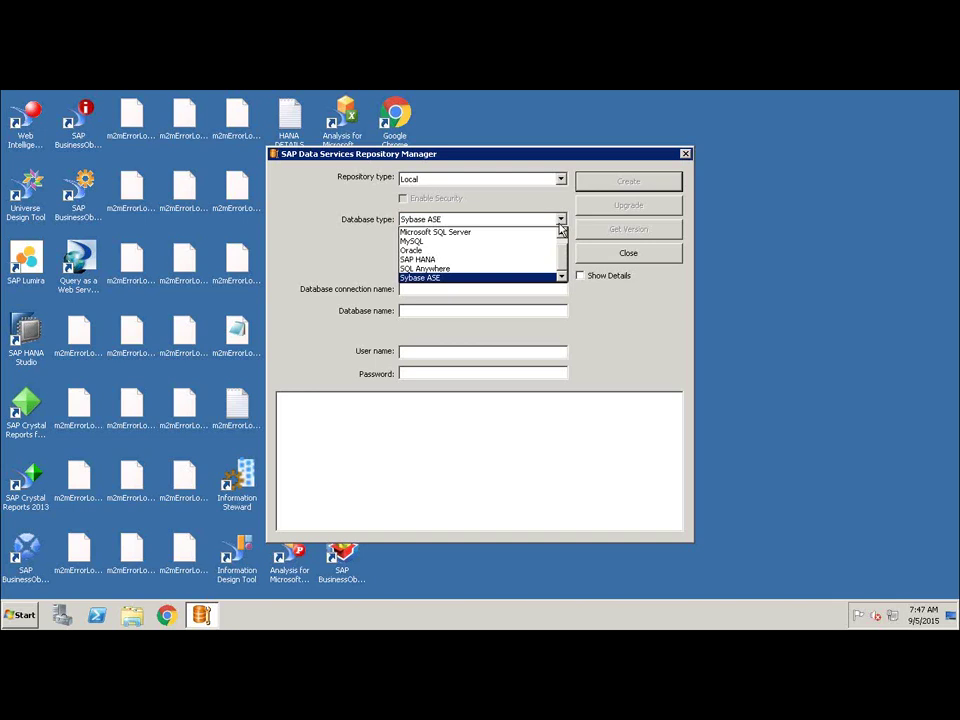
pyautogui.click(547, 259)
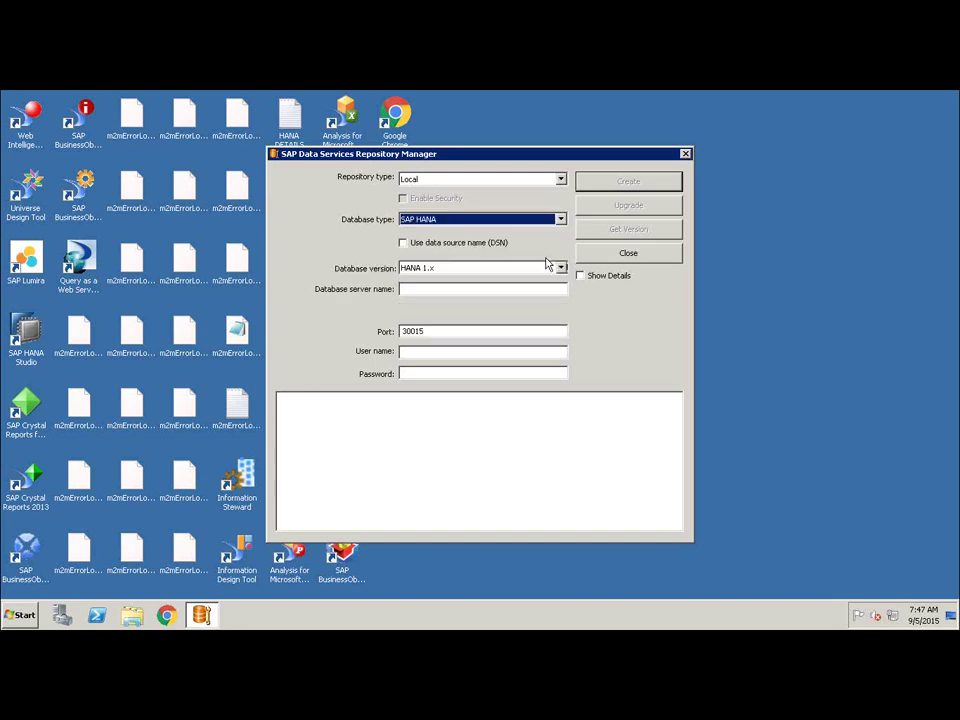
# Set the database type to Oracle and go over its database version, Hostname and SID or Service Name fields.
pyautogui.click(548, 219)
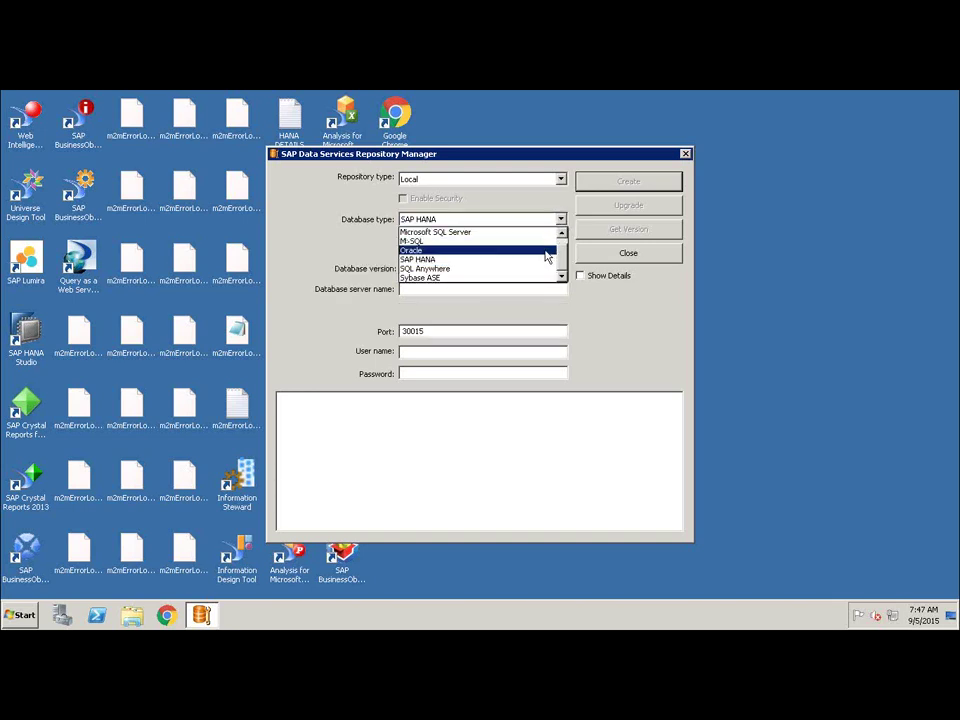
pyautogui.click(546, 251)
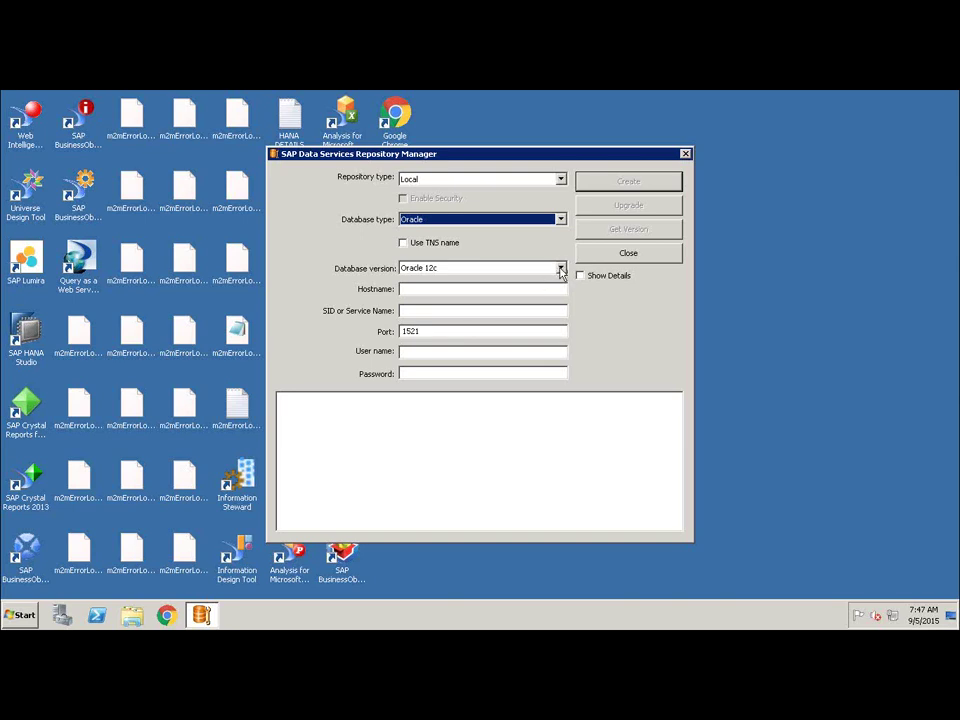
pyautogui.click(560, 269)
pyautogui.click(561, 270)
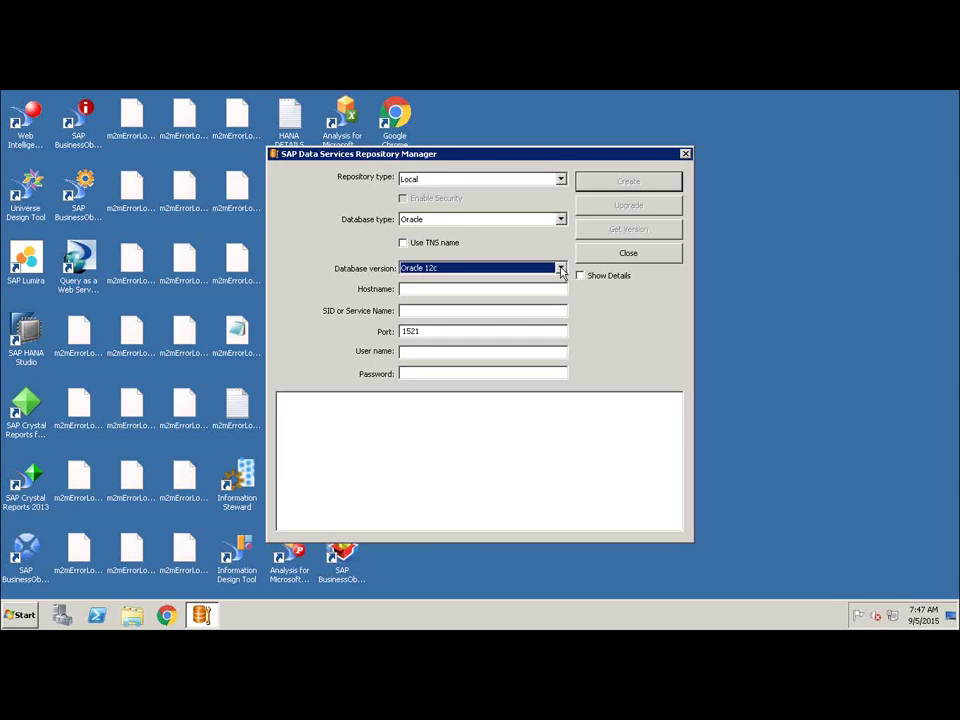
pyautogui.click(497, 287)
pyautogui.click(476, 315)
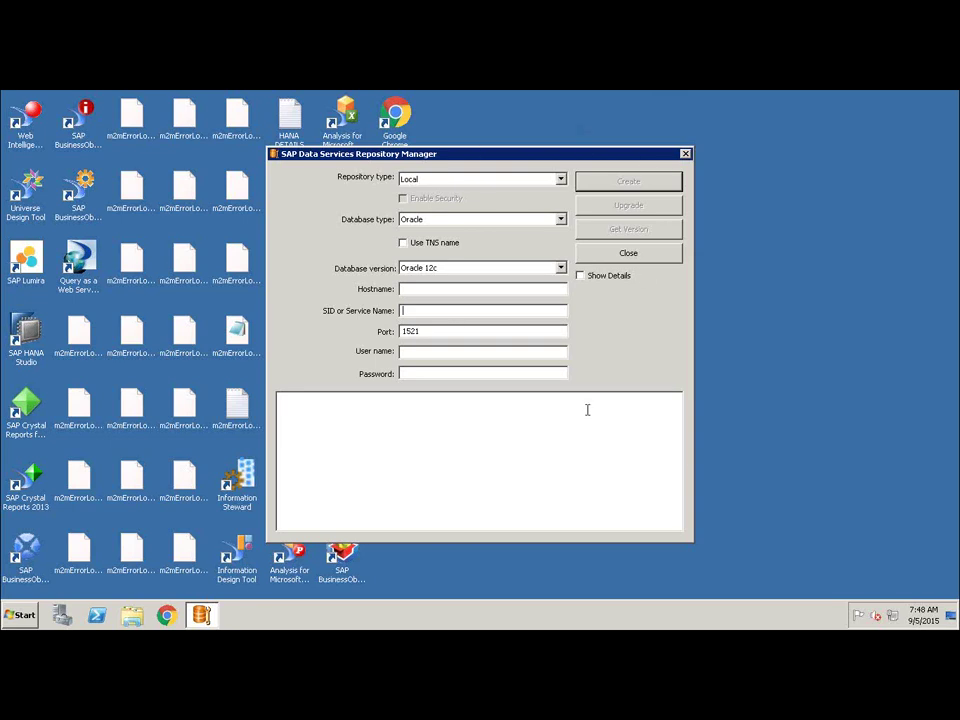
pyautogui.click(433, 414)
pyautogui.hotkey('ctrl', 'shift', 'd')
pyautogui.moveTo(382, 431)
pyautogui.mouseDown()
pyautogui.moveTo(400, 459)
pyautogui.moveTo(386, 465)
pyautogui.moveTo(381, 428)
pyautogui.mouseUp()
pyautogui.moveTo(478, 405); pyautogui.dragTo(510, 484)
pyautogui.moveTo(434, 424); pyautogui.dragTo(510, 405)
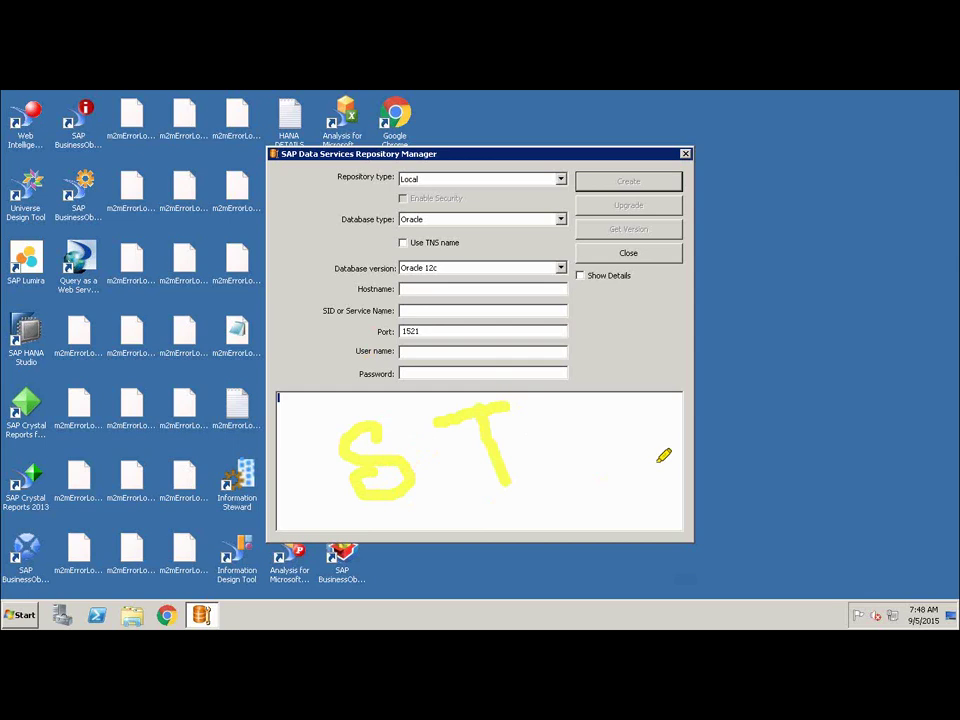
pyautogui.press('Escape')
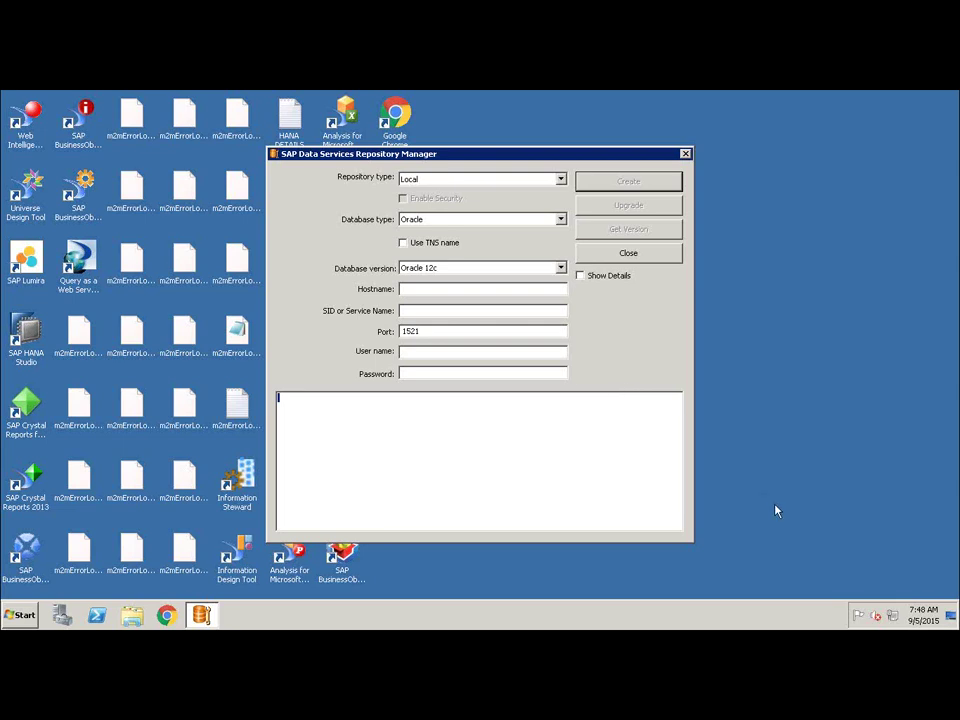
# Close the Repository Manager, open the Data Services Server Manager to view the configured job servers, and close it.
pyautogui.click(685, 156)
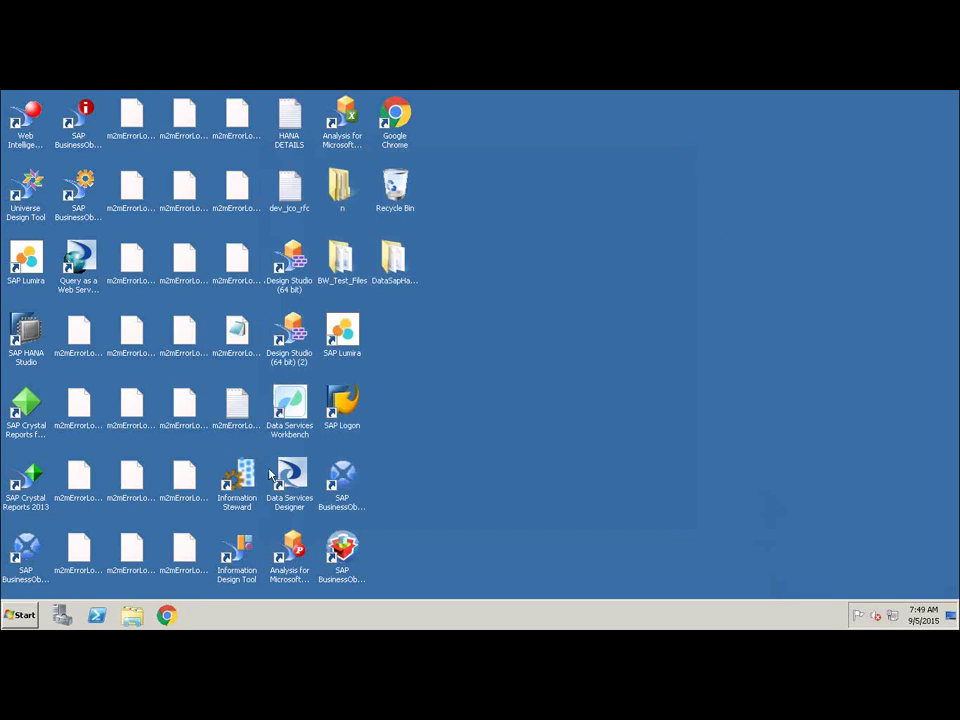
pyautogui.click(20, 615)
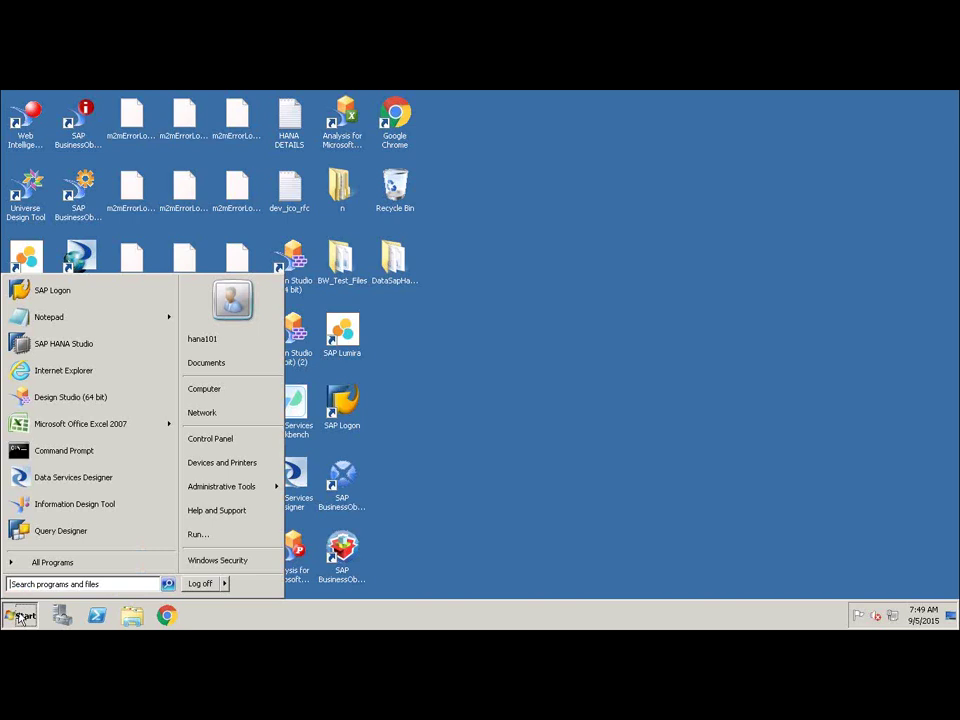
pyautogui.click(40, 562)
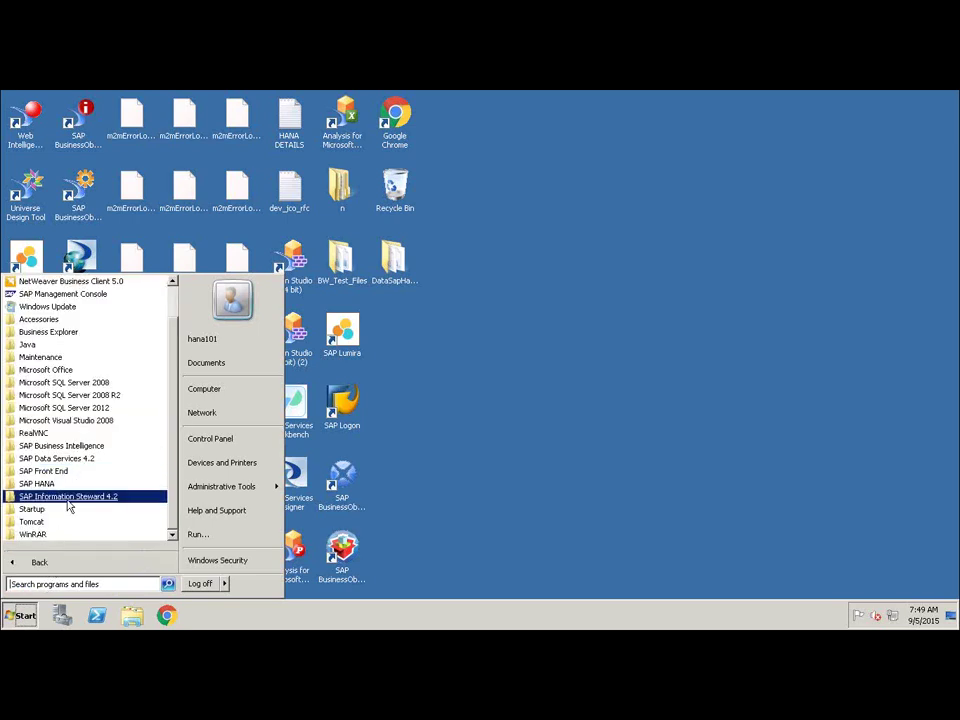
pyautogui.click(57, 458)
pyautogui.click(66, 510)
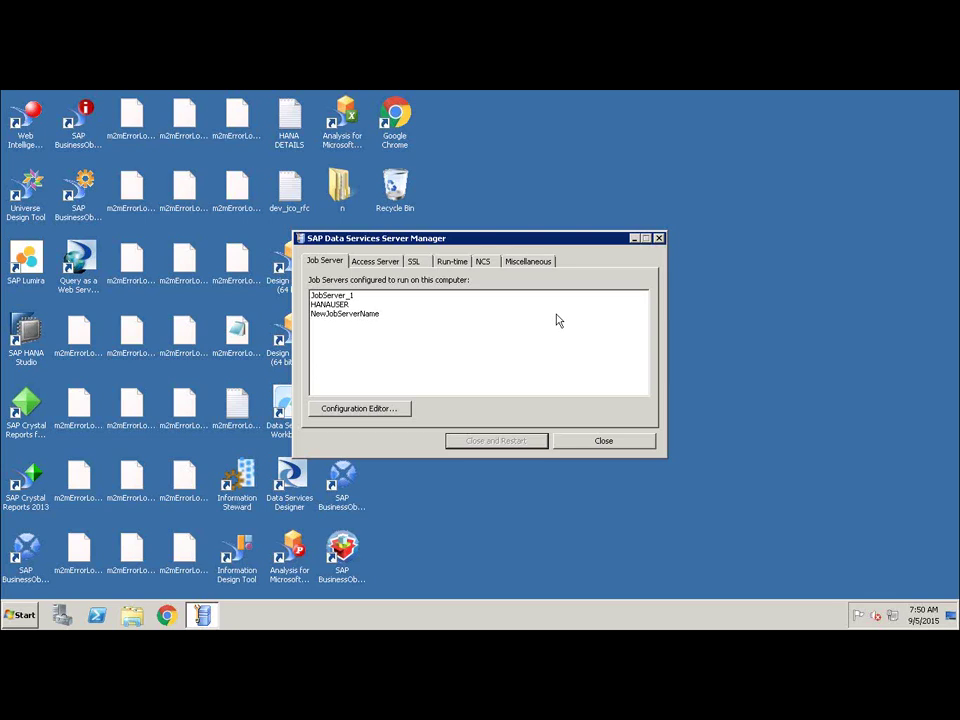
pyautogui.click(659, 240)
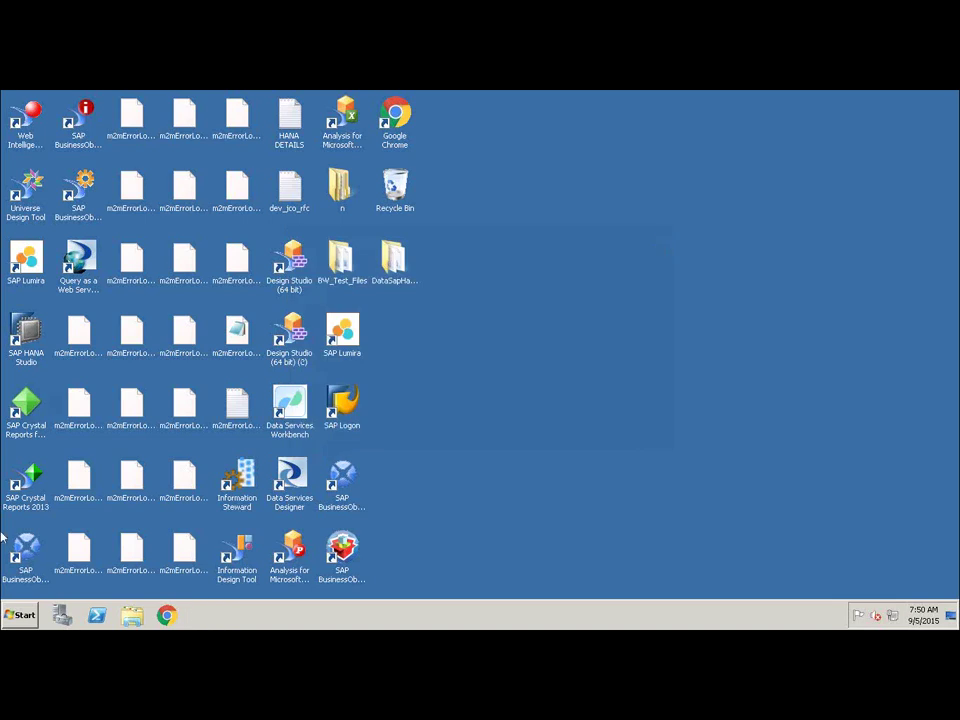
# Launch the Data Services Designer and log on to BODS:6400 with Enterprise authentication, entering the user name and account password.
pyautogui.click(45, 562)
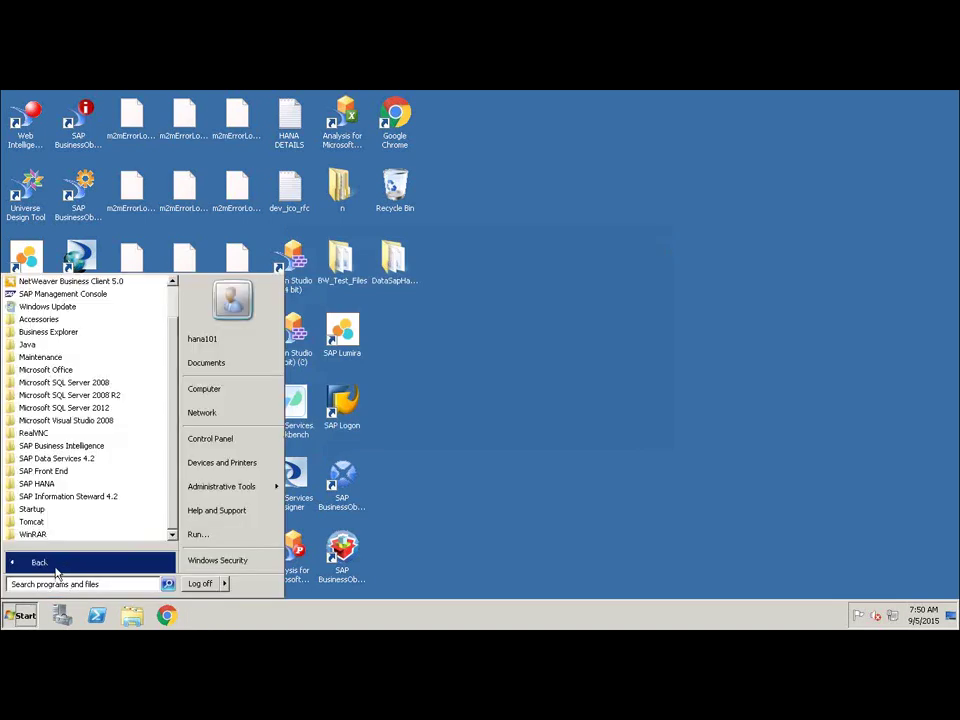
pyautogui.click(85, 458)
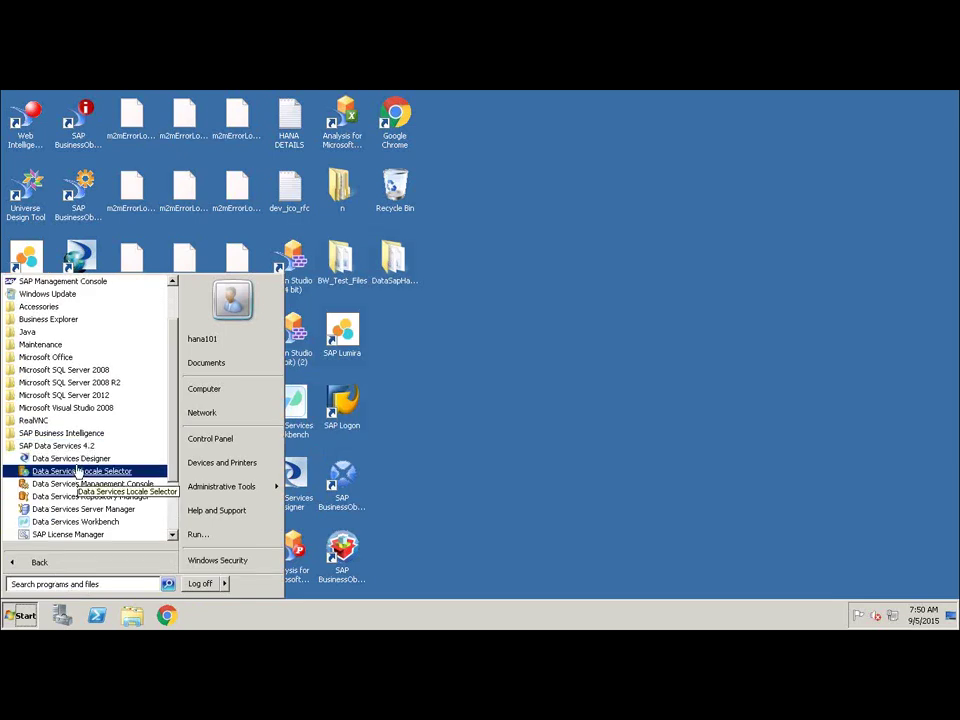
pyautogui.click(76, 460)
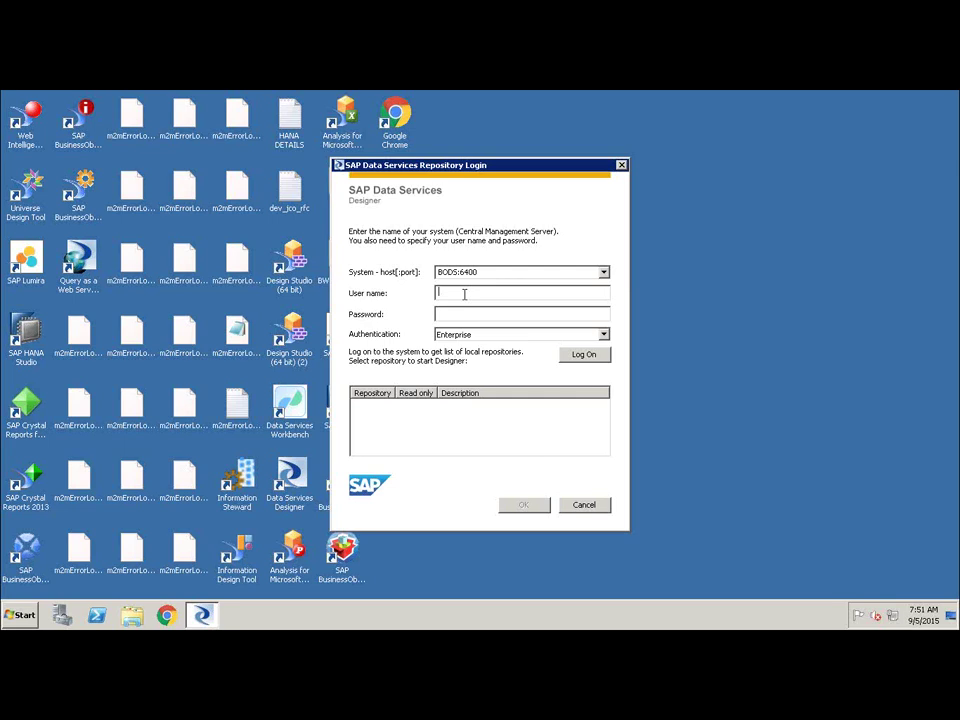
pyautogui.write('hanauser')
pyautogui.press('Tab')
pyautogui.write('***********')
pyautogui.click(572, 358)
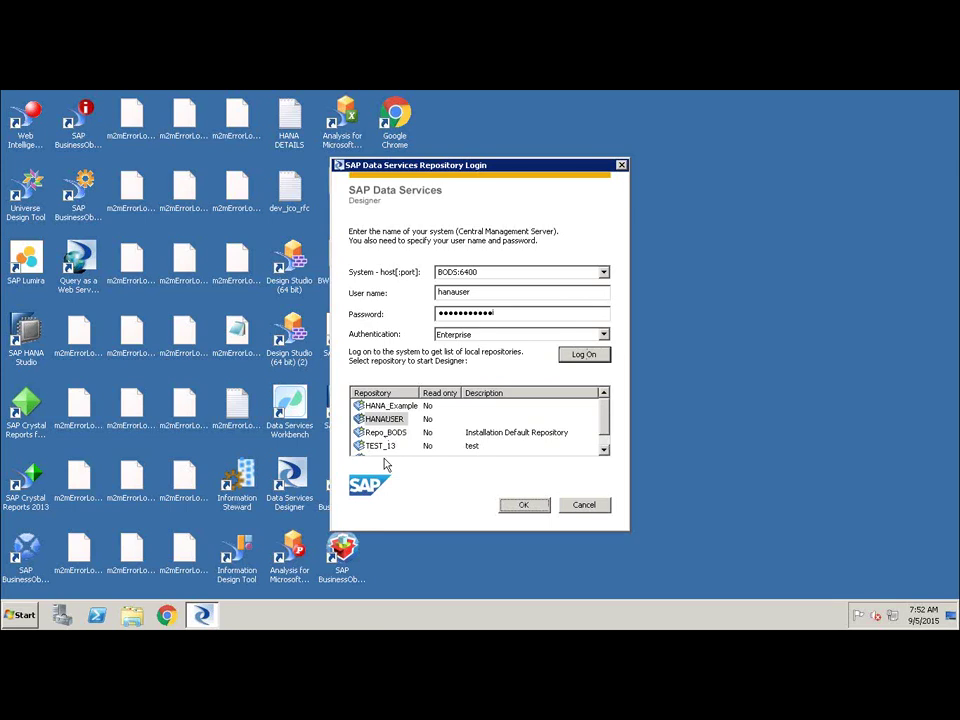
# Start the Designer with the HANAUSER local repository.
pyautogui.click(385, 419)
pyautogui.click(512, 506)
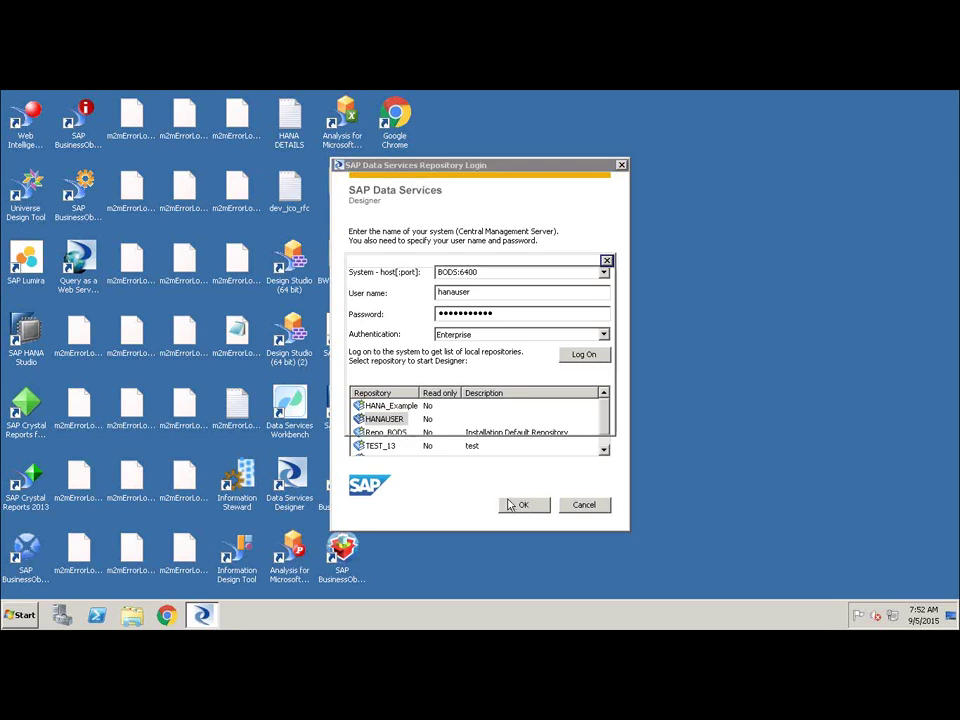
pyautogui.click(490, 421)
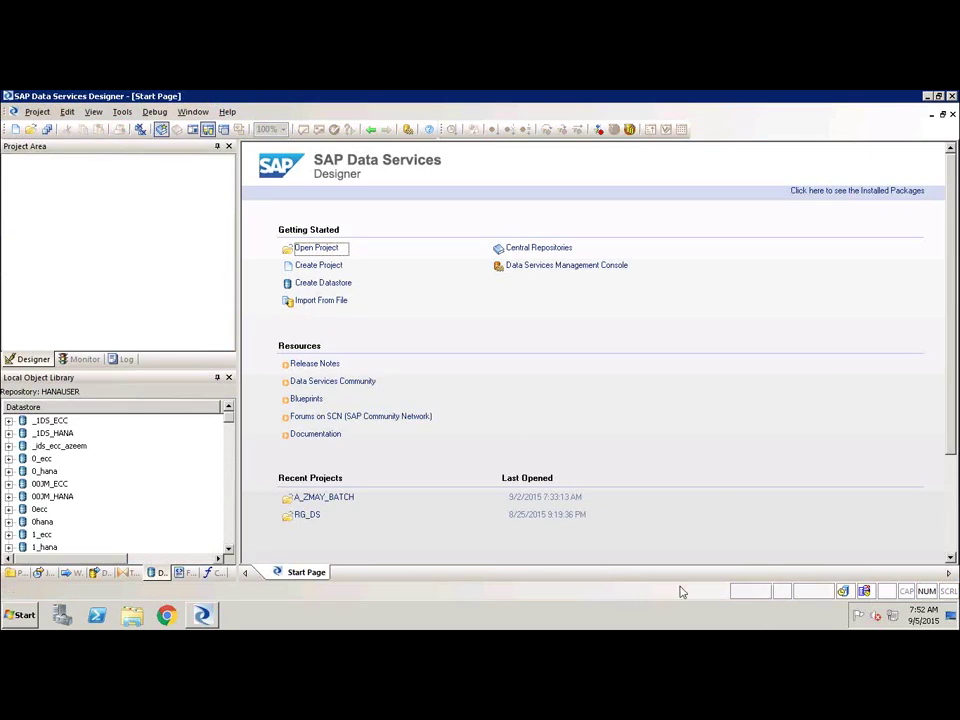
pyautogui.moveTo(176, 204)
pyautogui.mouseDown()
pyautogui.moveTo(47, 253)
pyautogui.moveTo(179, 218)
pyautogui.moveTo(176, 208)
pyautogui.mouseUp()
pyautogui.moveTo(178, 480)
pyautogui.mouseDown()
pyautogui.moveTo(161, 407)
pyautogui.moveTo(45, 480)
pyautogui.moveTo(165, 497)
pyautogui.moveTo(176, 468)
pyautogui.moveTo(175, 477)
pyautogui.mouseUp()
pyautogui.moveTo(405, 435)
pyautogui.mouseDown()
pyautogui.moveTo(465, 238)
pyautogui.moveTo(649, 167)
pyautogui.moveTo(822, 364)
pyautogui.moveTo(401, 411)
pyautogui.mouseUp()
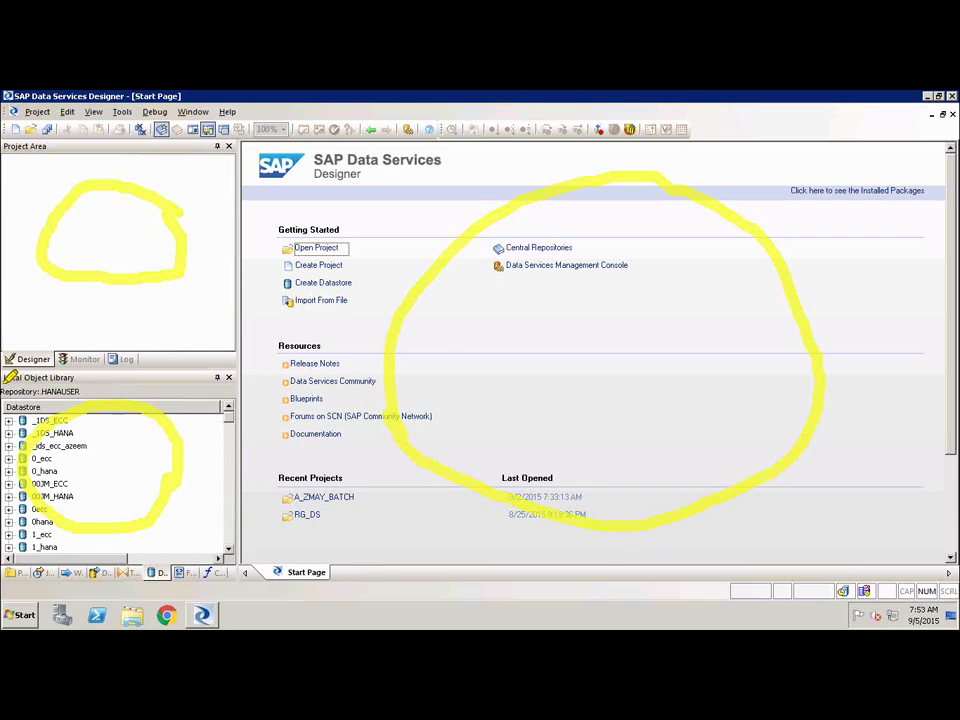
pyautogui.moveTo(6, 376); pyautogui.dragTo(78, 376)
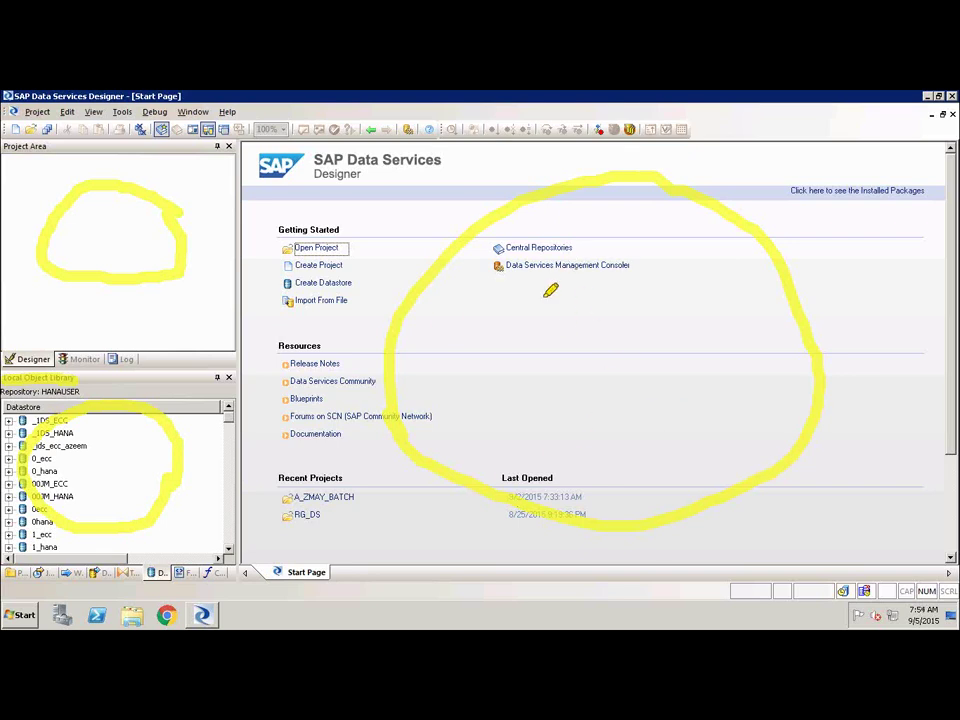
pyautogui.click(742, 596)
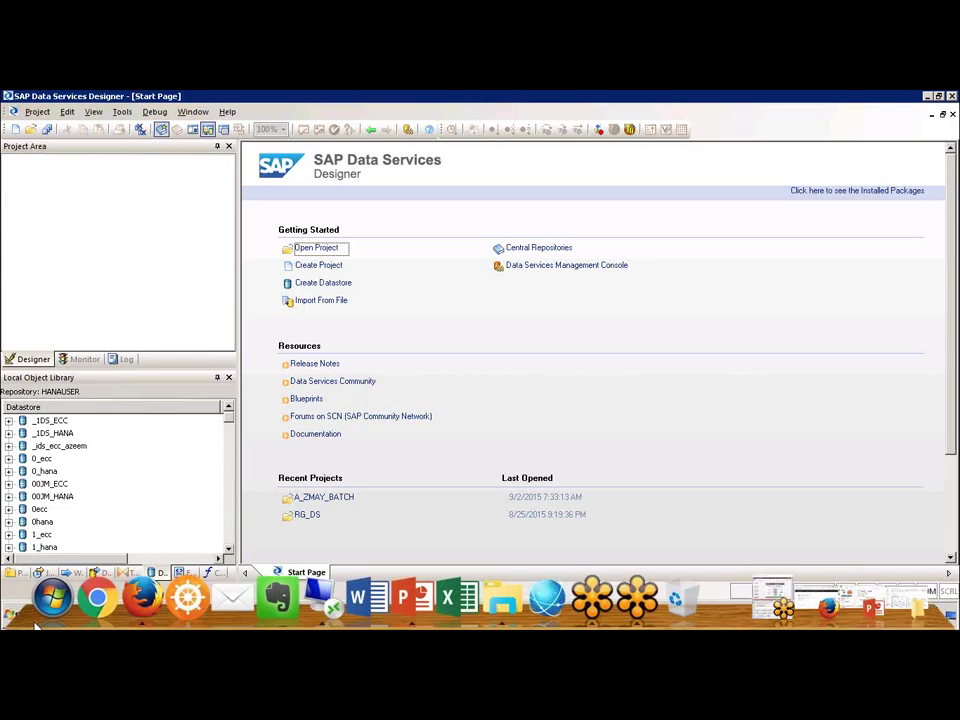
# Show the projects in the Local Object Library and open the project 2demo in the Project Area.
pyautogui.click(40, 572)
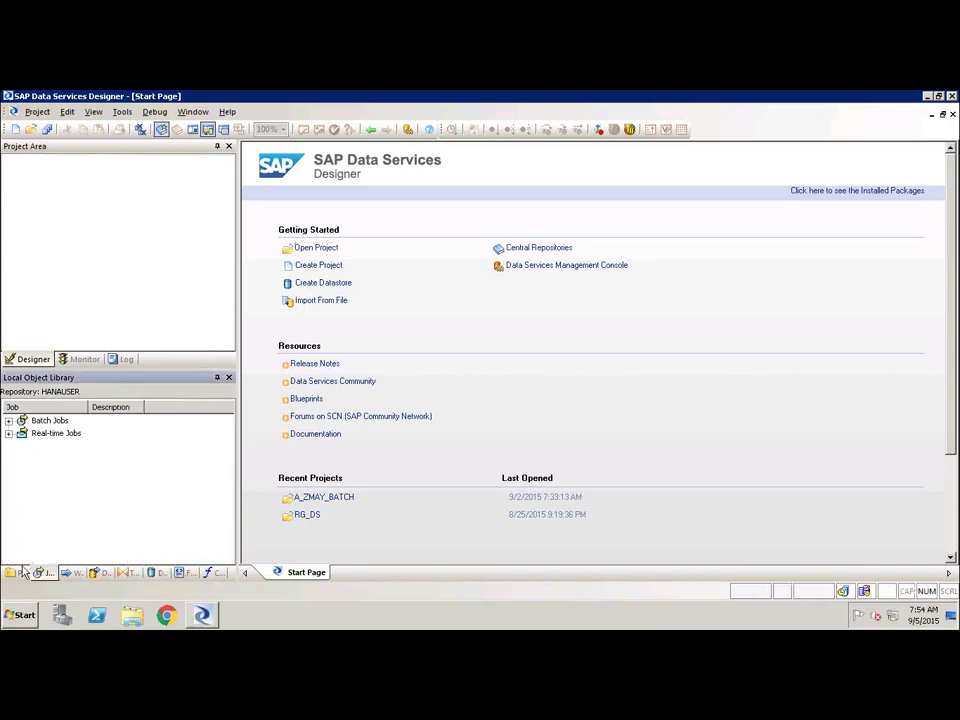
pyautogui.click(15, 573)
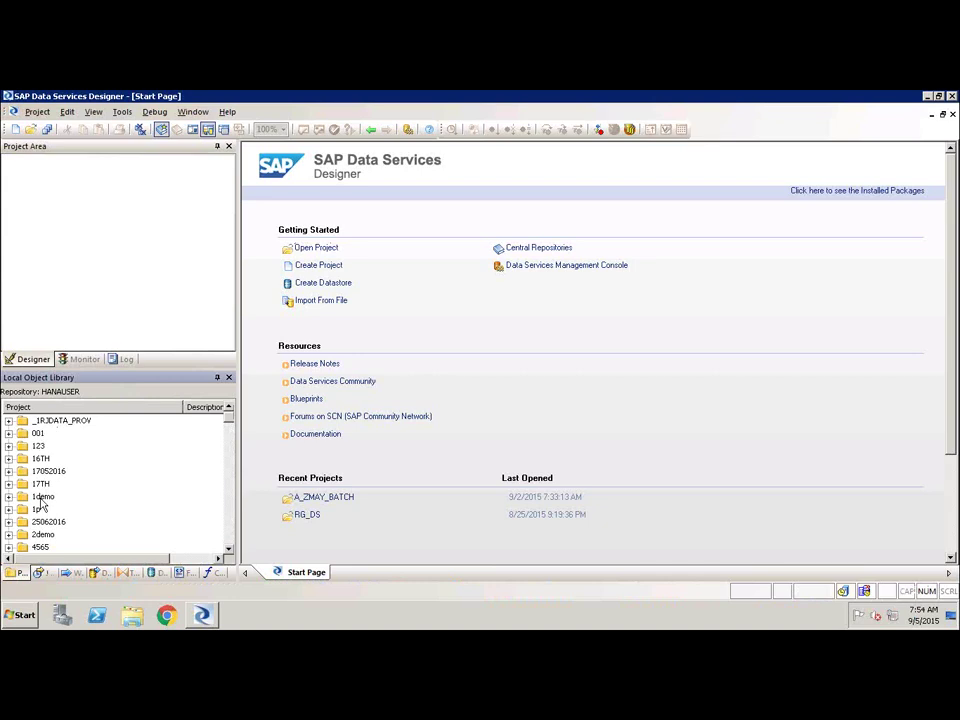
pyautogui.click(43, 537)
pyautogui.rightClick(43, 537)
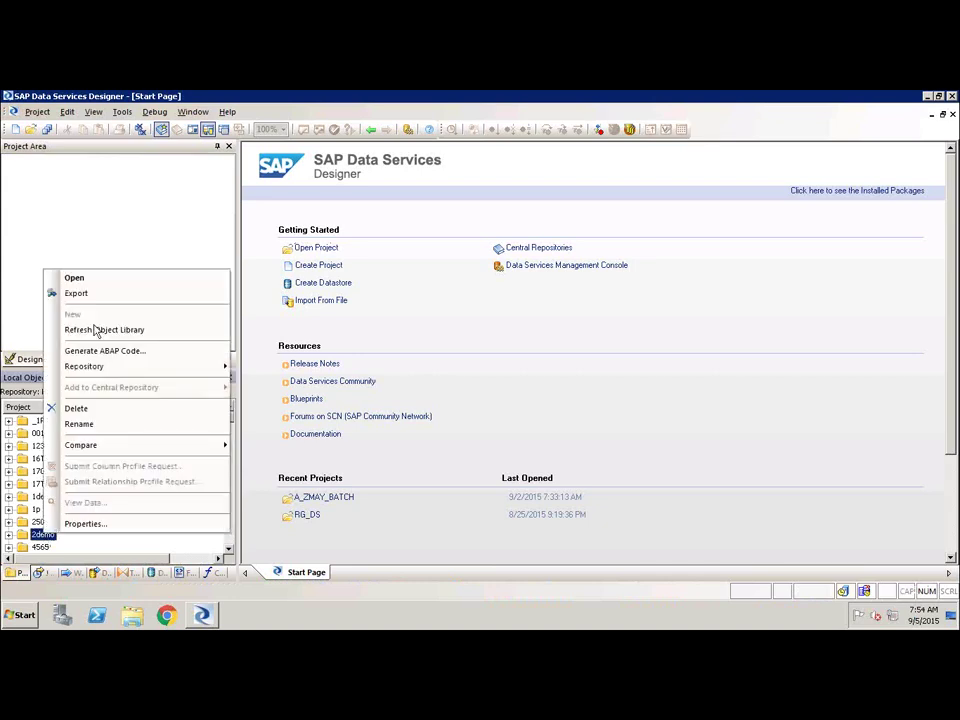
pyautogui.click(99, 277)
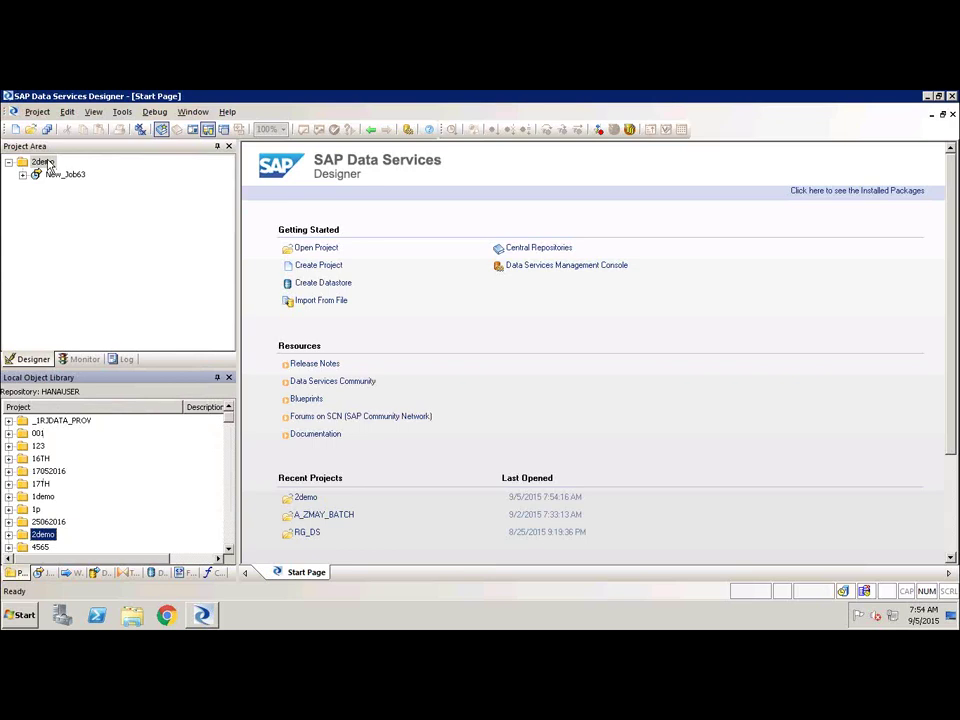
# Collapse and expand the 2demo project, and review the job creation options available for it without creating one.
pyautogui.click(9, 163)
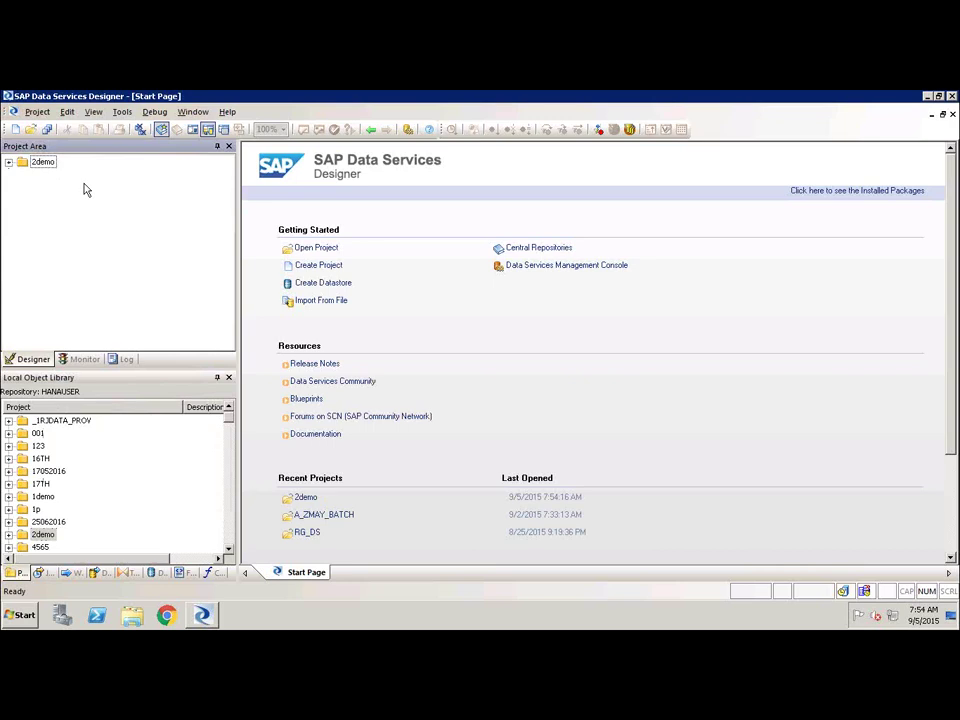
pyautogui.click(40, 162)
pyautogui.click(9, 162)
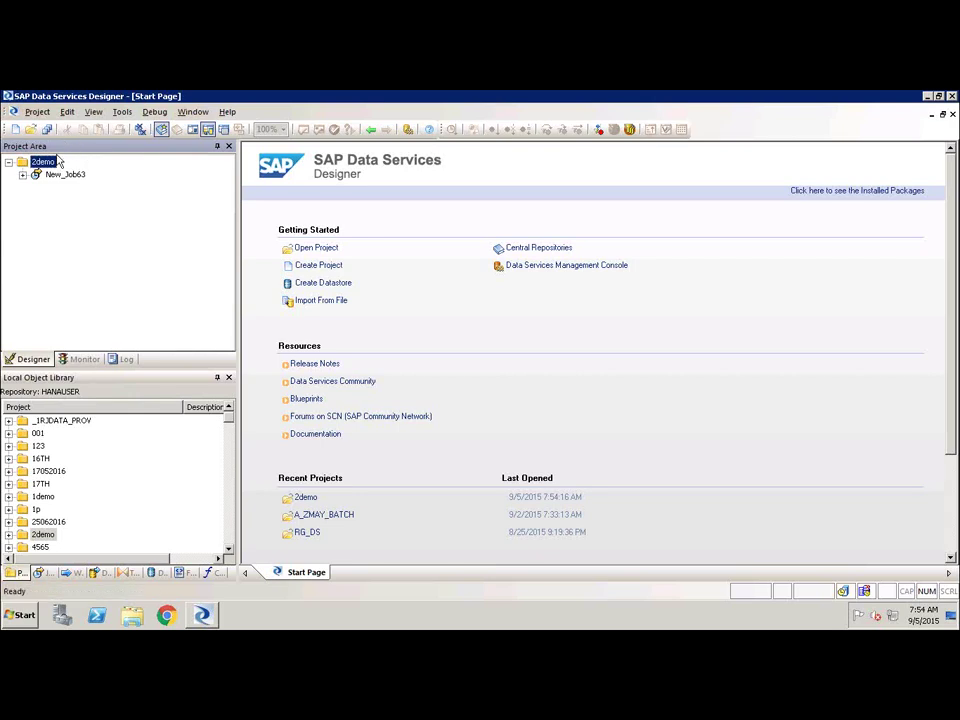
pyautogui.rightClick(52, 166)
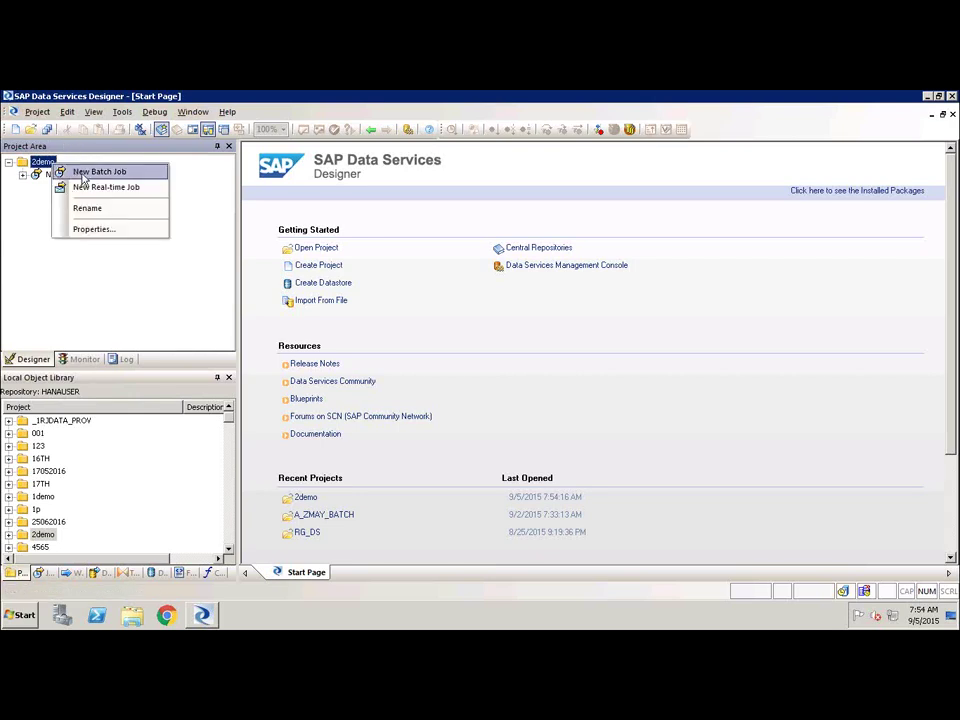
pyautogui.click(40, 217)
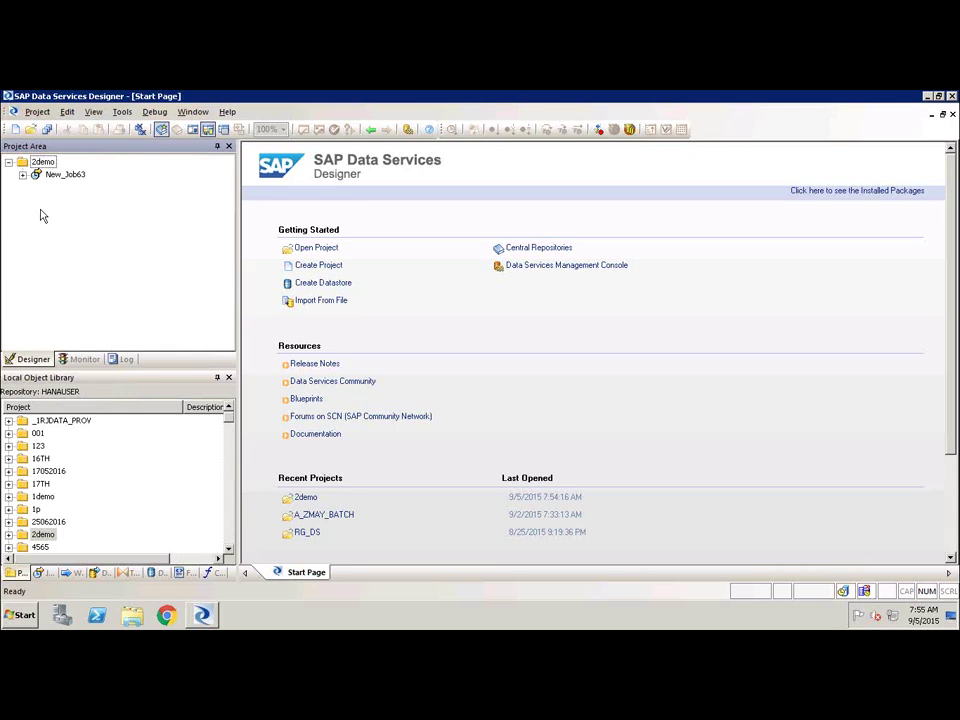
# Expand New_Job63, open it in the workspace, and review the actions available for the job.
pyautogui.click(22, 174)
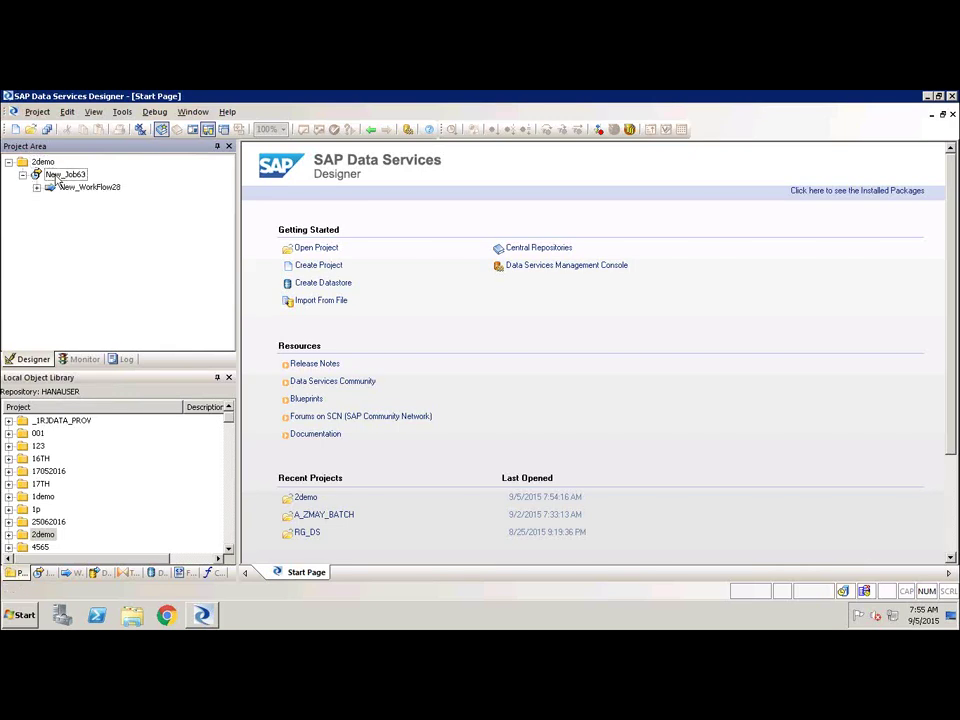
pyautogui.doubleClick(60, 175)
pyautogui.rightClick(60, 176)
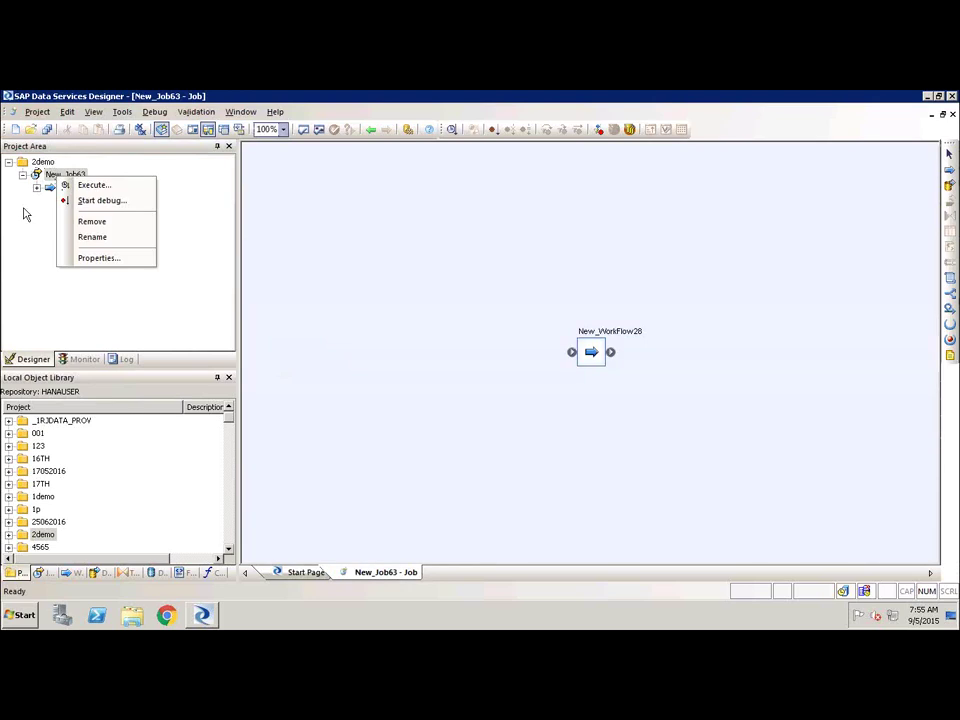
pyautogui.click(22, 250)
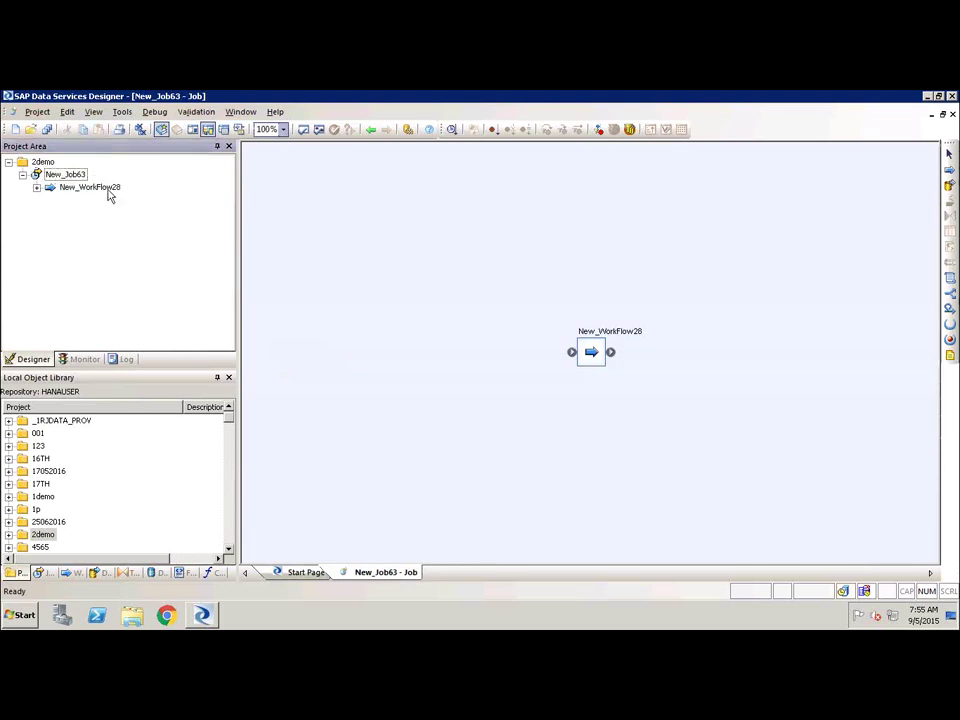
# Open New_WorkFlow28 and its data flow New_DataFlow336 in the workspace, expanding the data flow in the project tree.
pyautogui.doubleClick(112, 190)
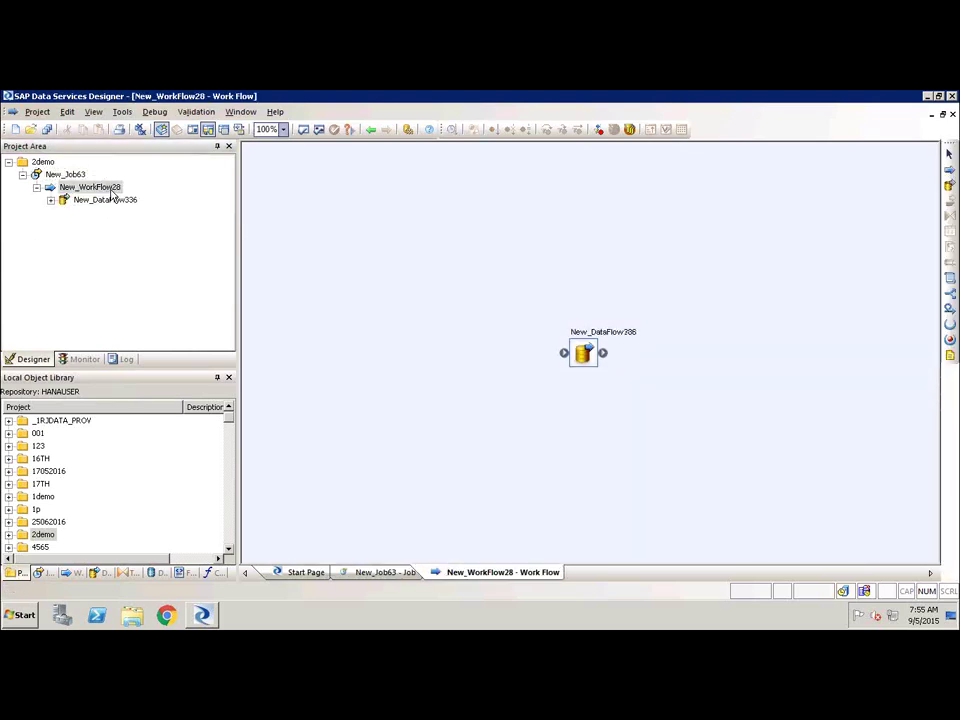
pyautogui.click(49, 201)
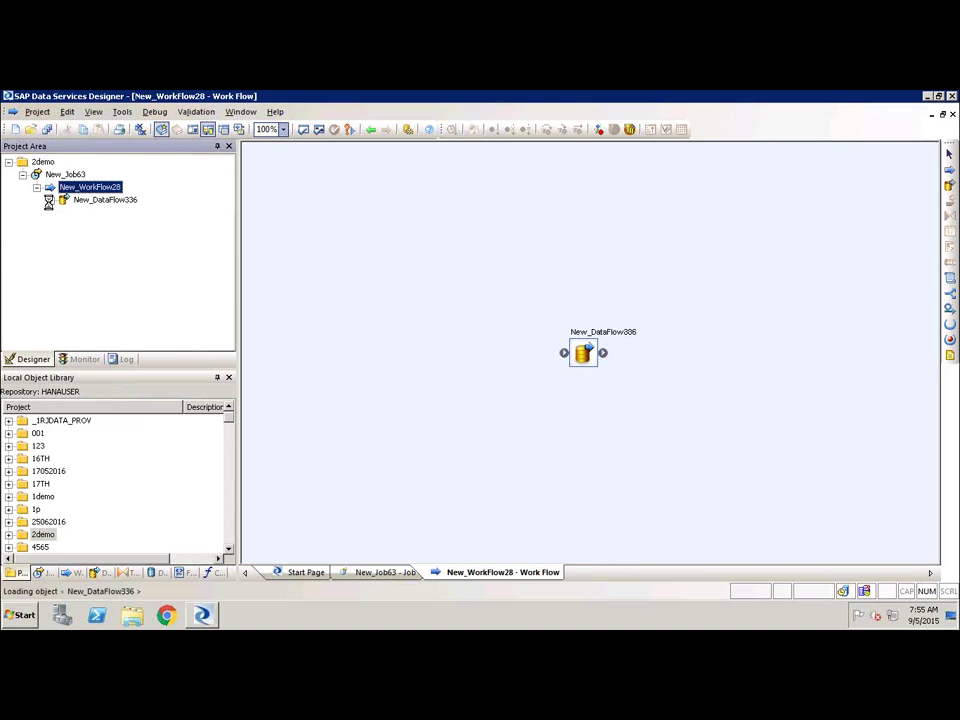
pyautogui.doubleClick(88, 201)
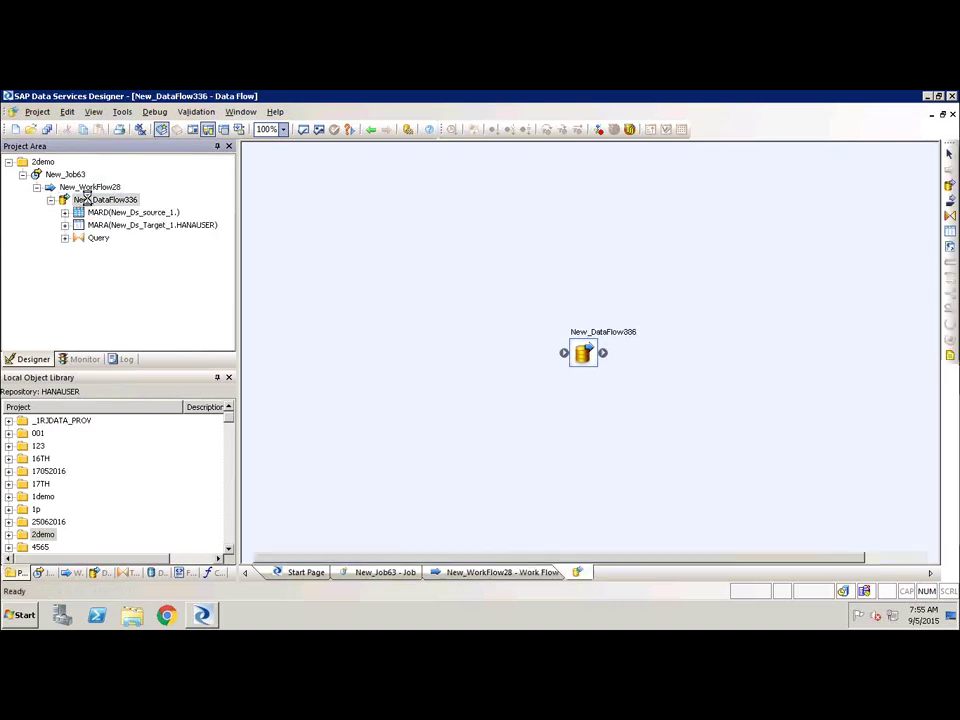
pyautogui.click(88, 188)
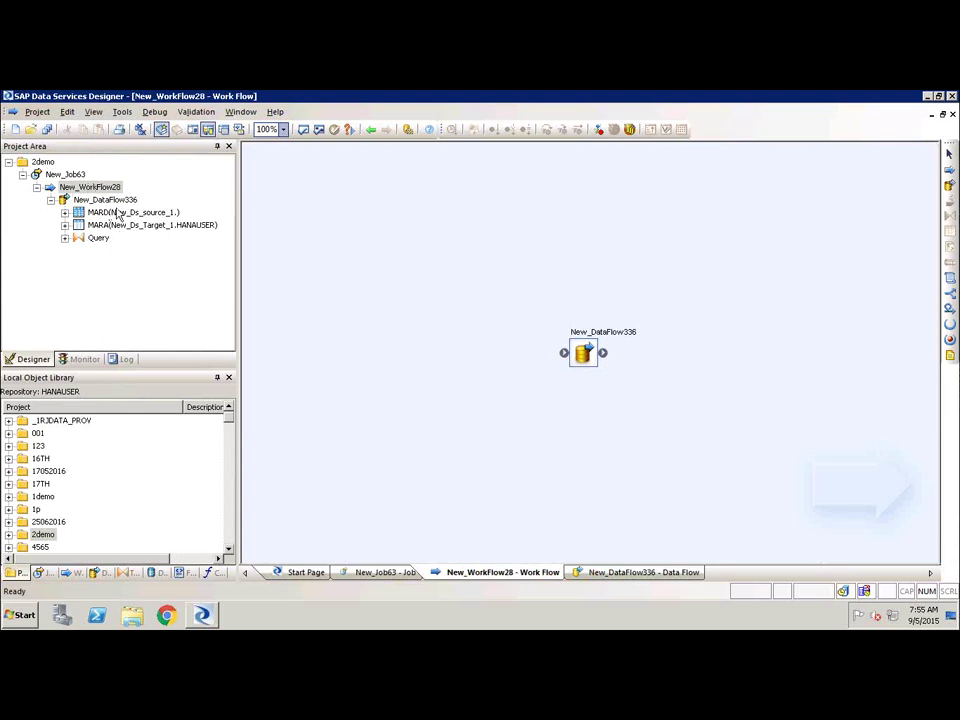
pyautogui.click(114, 199)
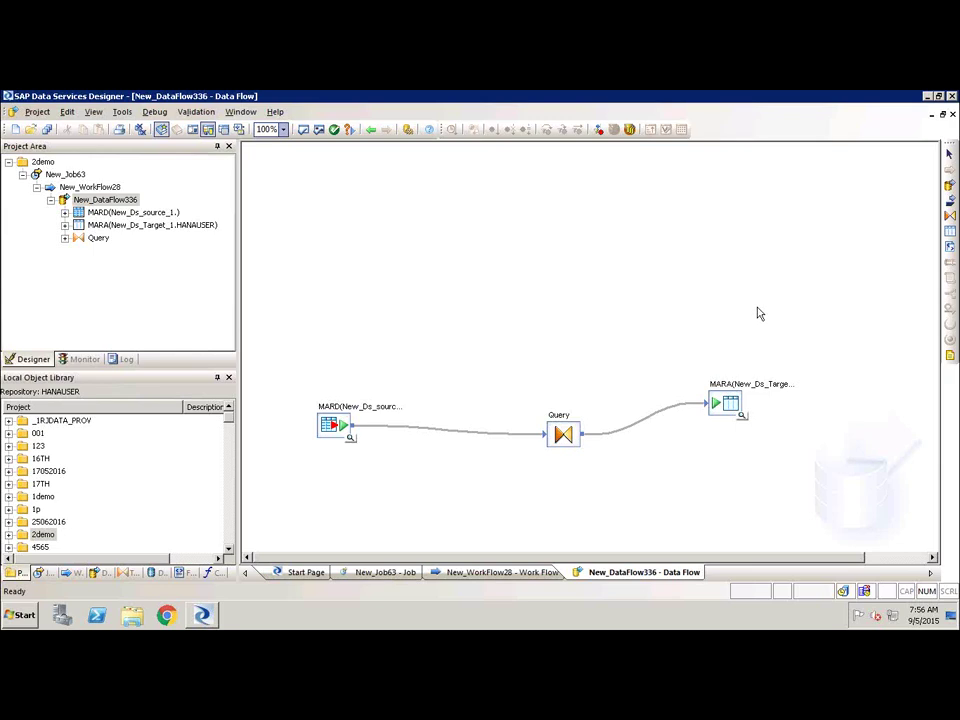
# Browse the Data Integrator, Data Quality and Platform transforms in the Local Object Library, and list the datastores.
pyautogui.click(129, 576)
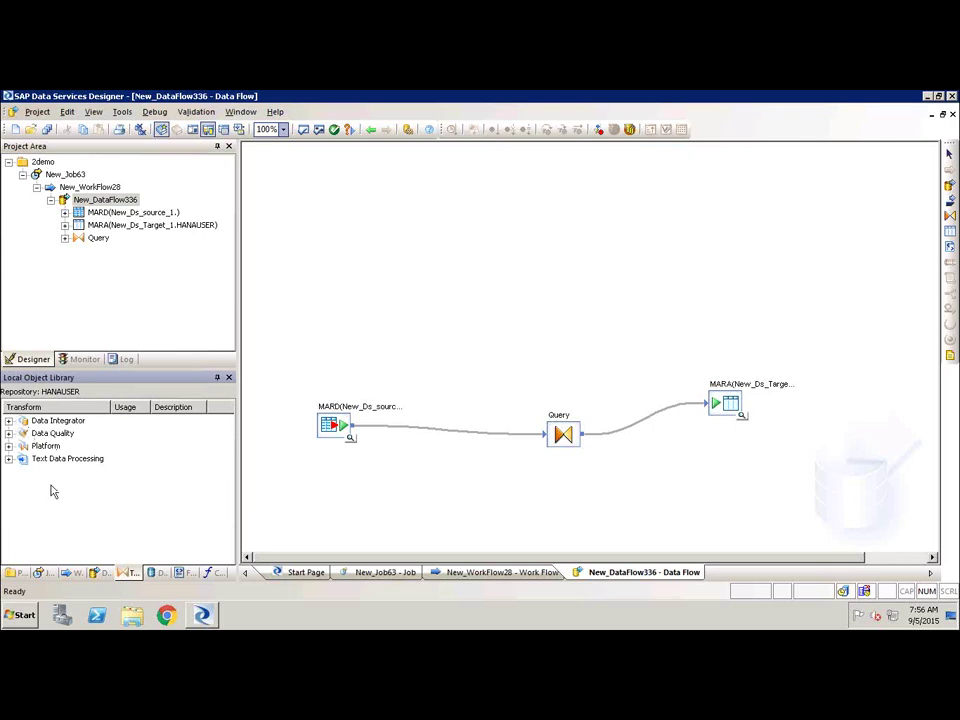
pyautogui.click(8, 421)
pyautogui.click(9, 424)
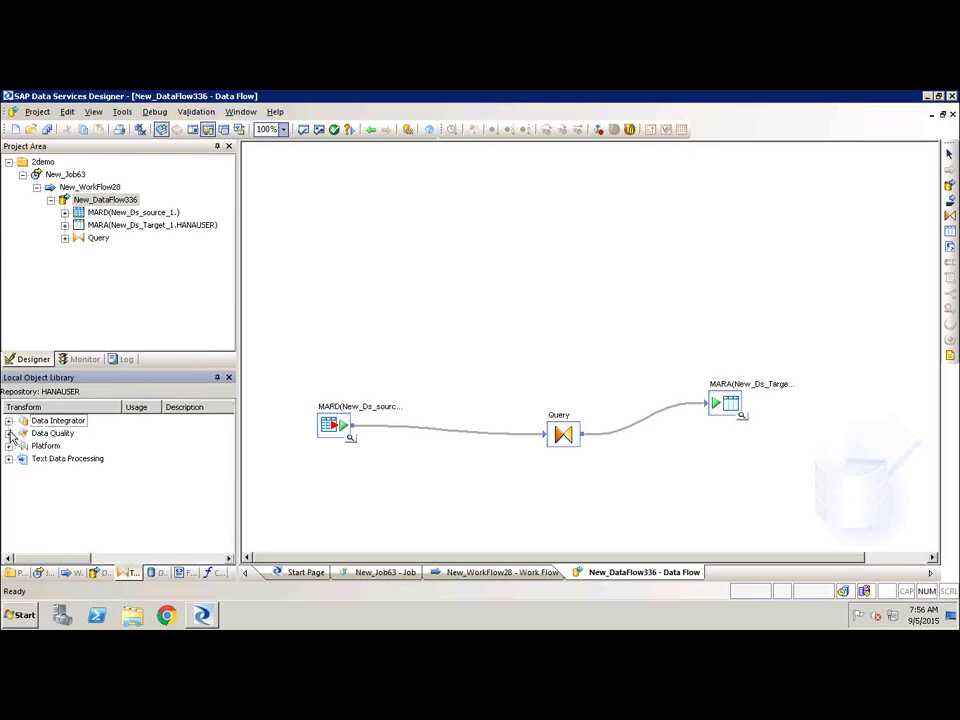
pyautogui.click(8, 434)
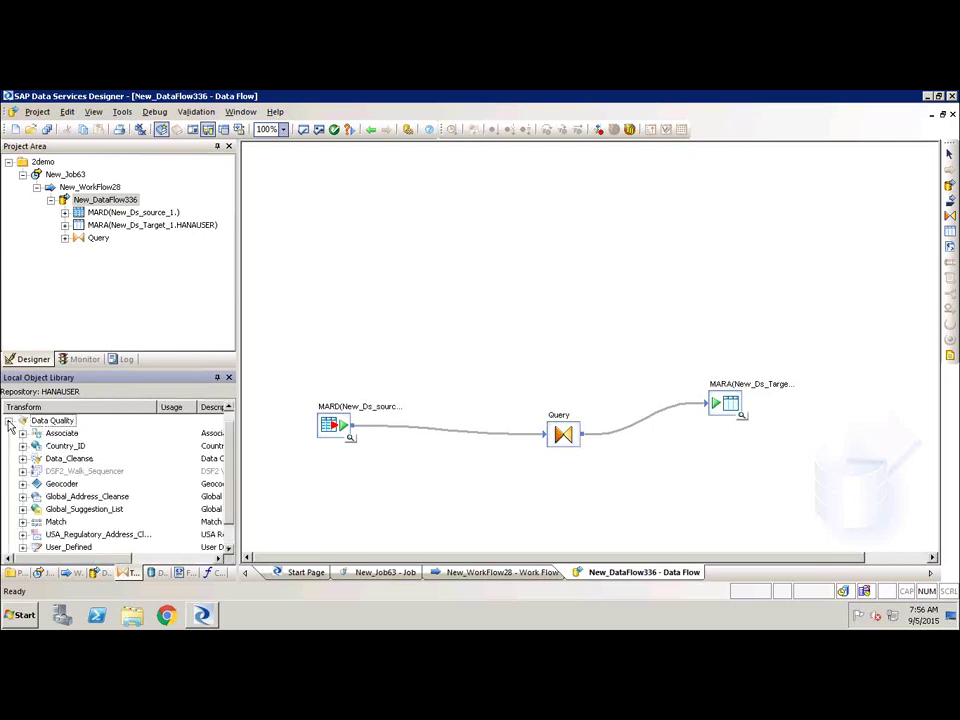
pyautogui.click(9, 421)
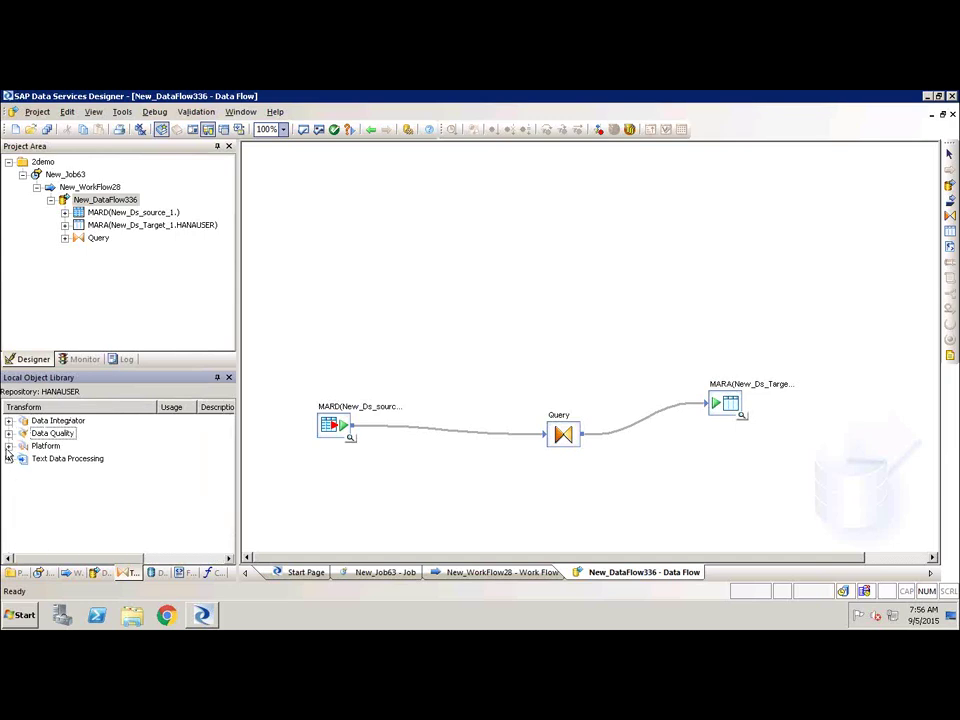
pyautogui.click(9, 446)
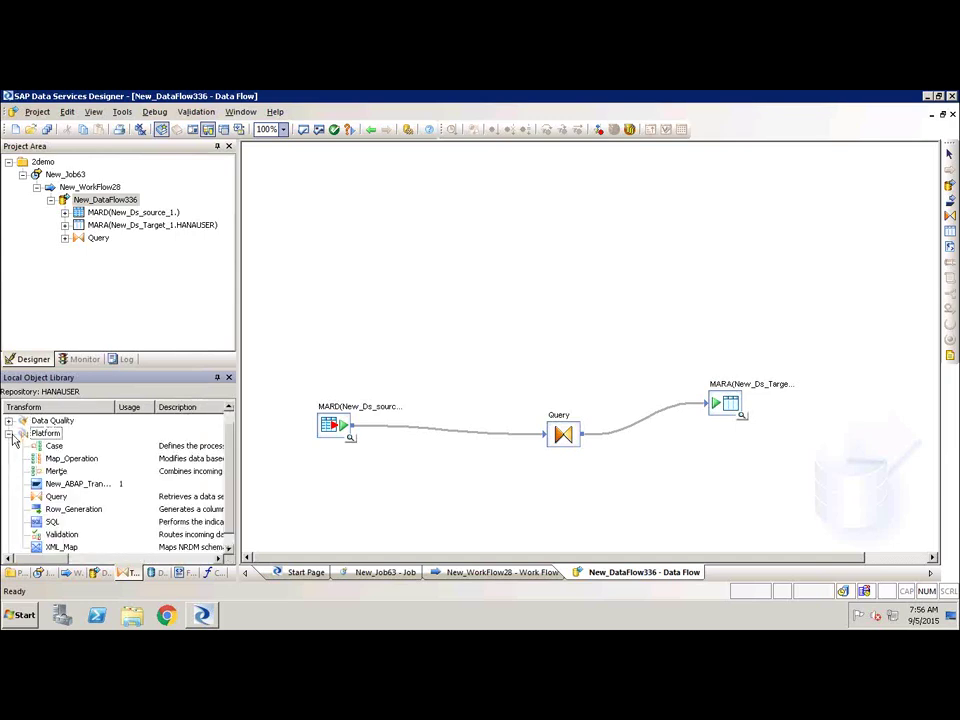
pyautogui.click(9, 433)
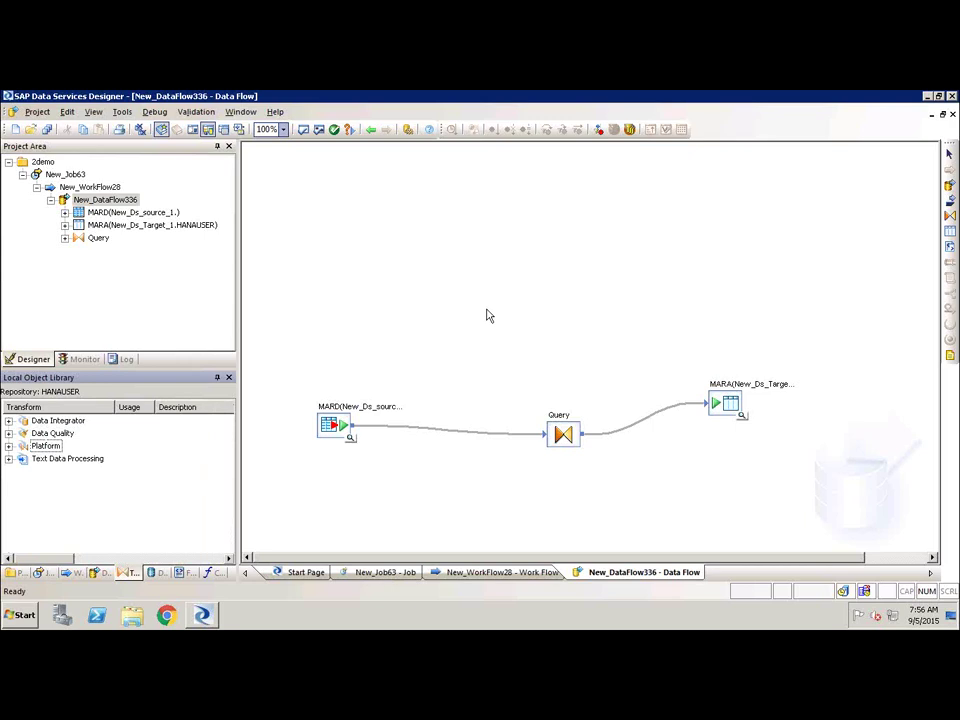
pyautogui.click(156, 572)
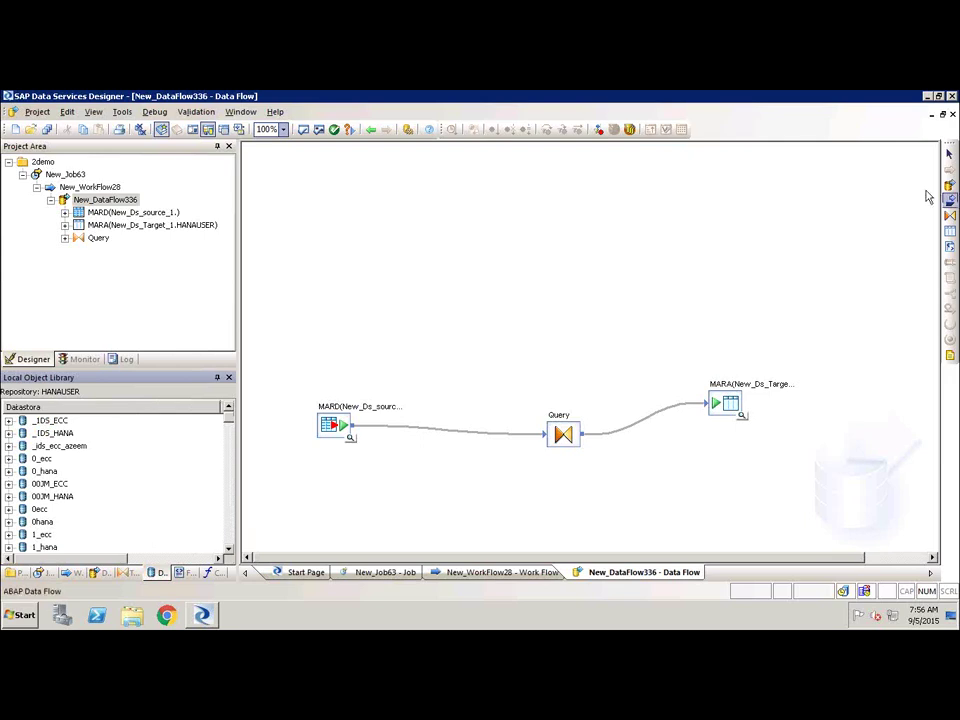
# Close the Designer and start disconnecting the remote desktop session.
pyautogui.click(953, 96)
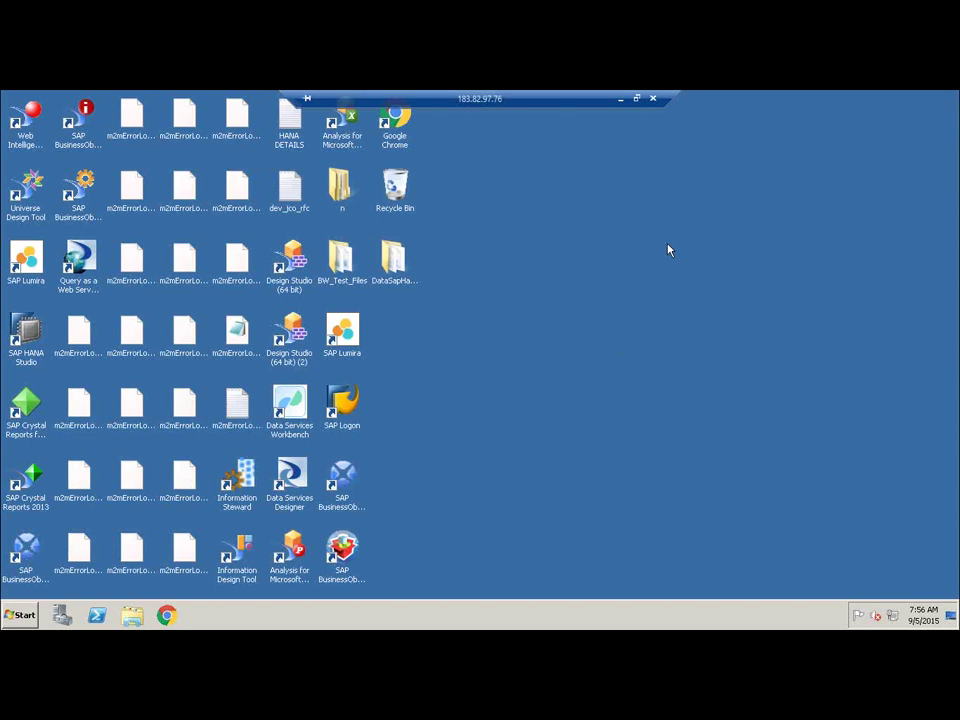
pyautogui.click(654, 99)
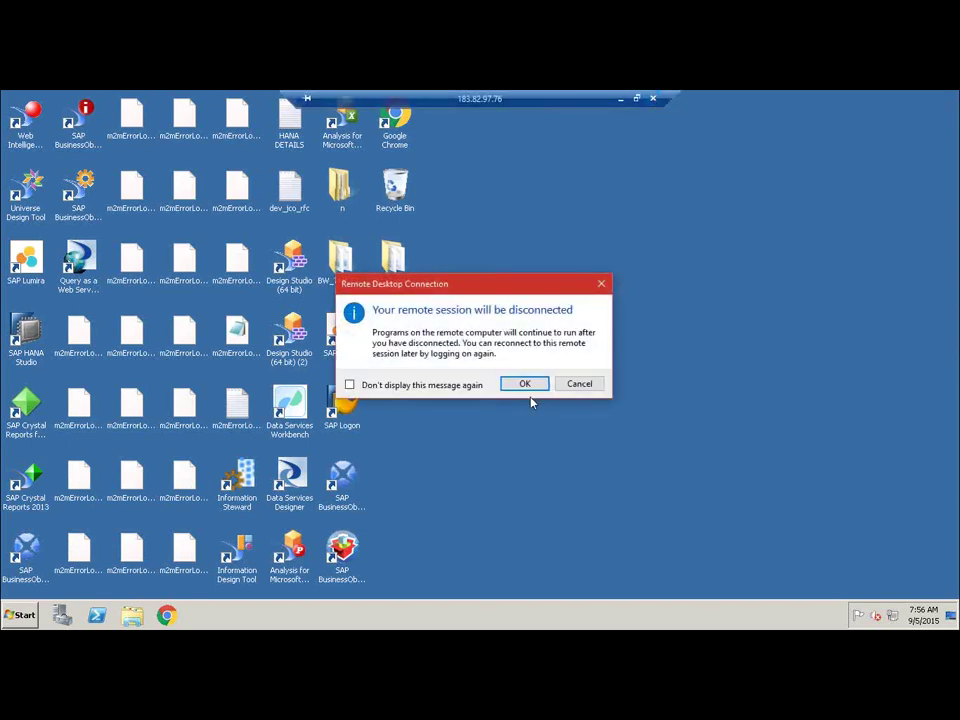